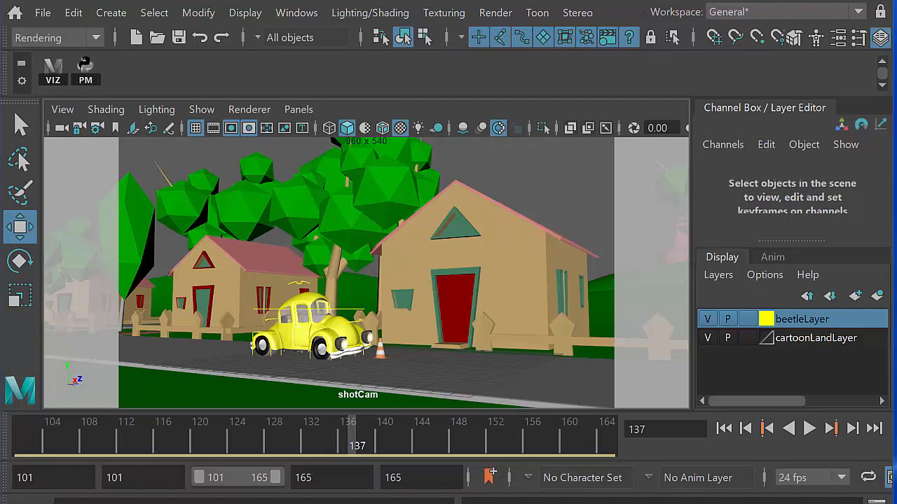
Switch to the web browser and search TurboSquid's 3D model collection for "cartoonland"
key(alt+Tab)
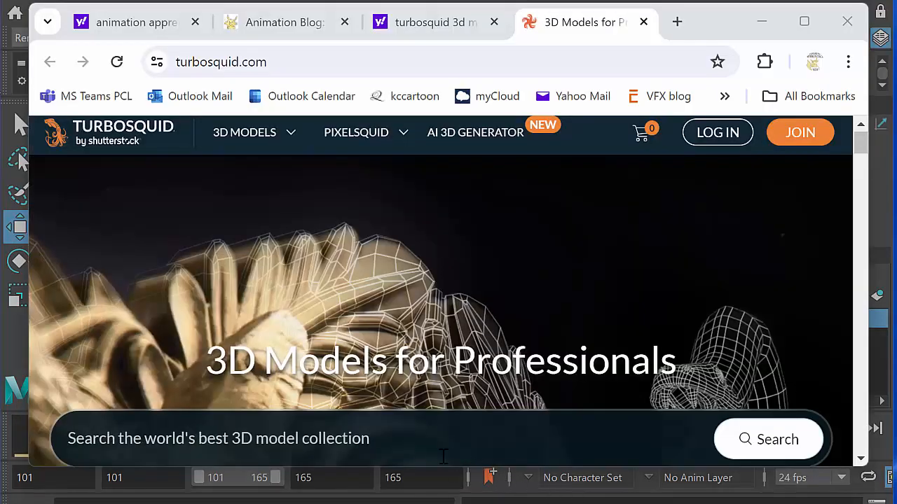
click(434, 442)
text(cartoonland)
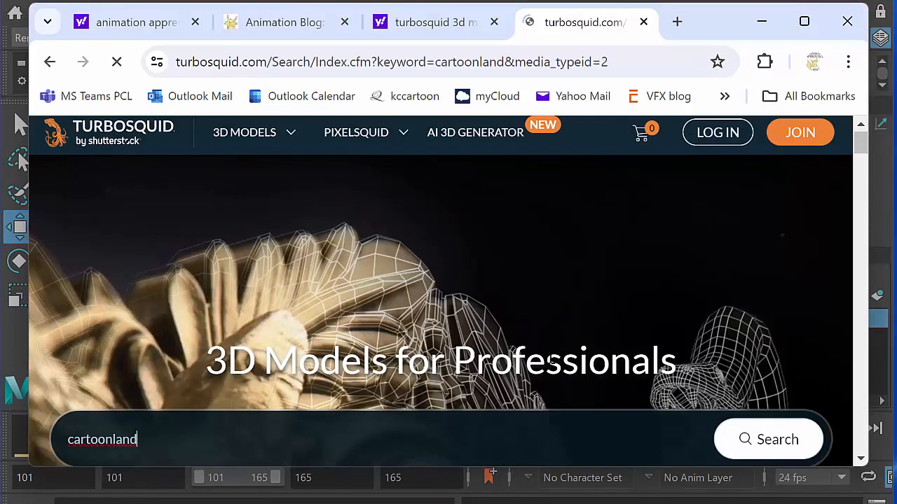
scroll(862, 188, down, 1)
scroll(861, 187, up, 1)
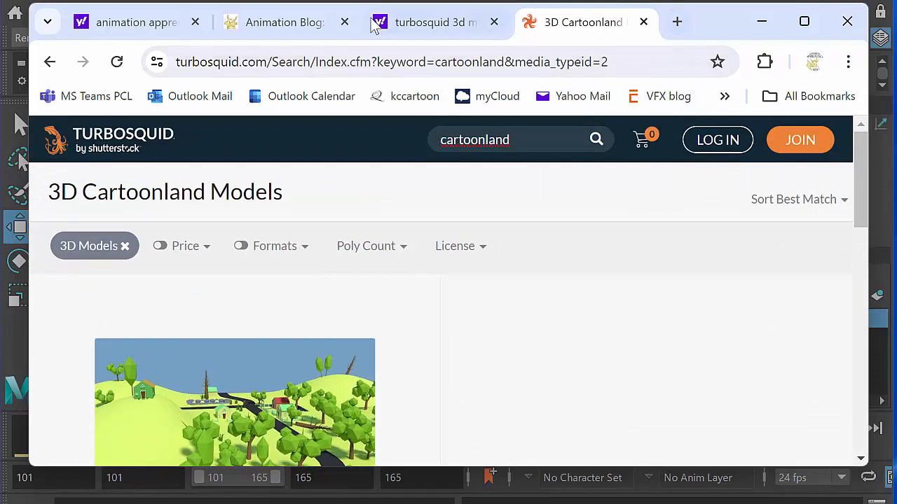
Look over the blog post on animating a vehicle coming to a sudden stop and search the blog for "yellow beetle"
click(284, 23)
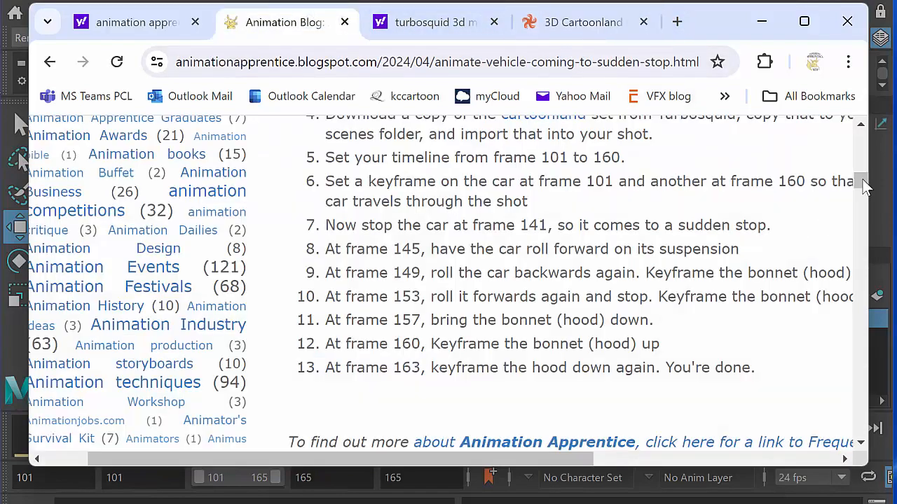
scroll(863, 180, up, 10)
scroll(857, 143, down, 10)
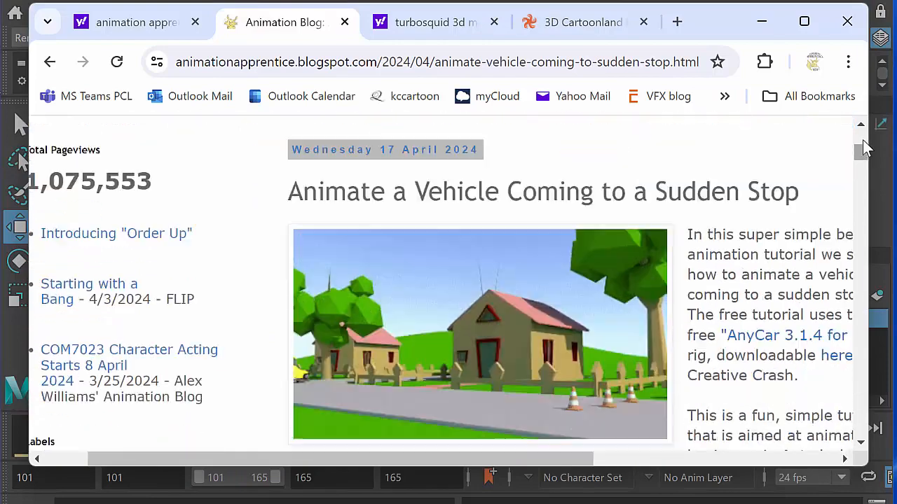
scroll(533, 454, right, 5)
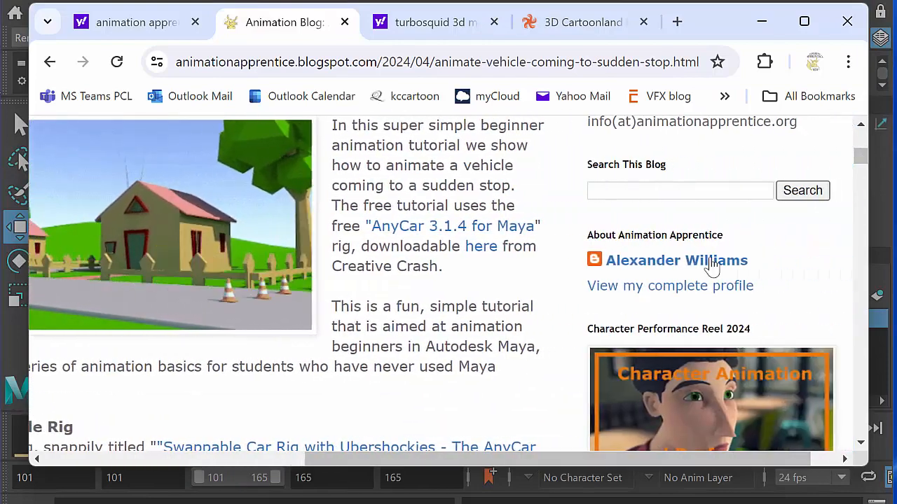
click(688, 184)
text(yel)
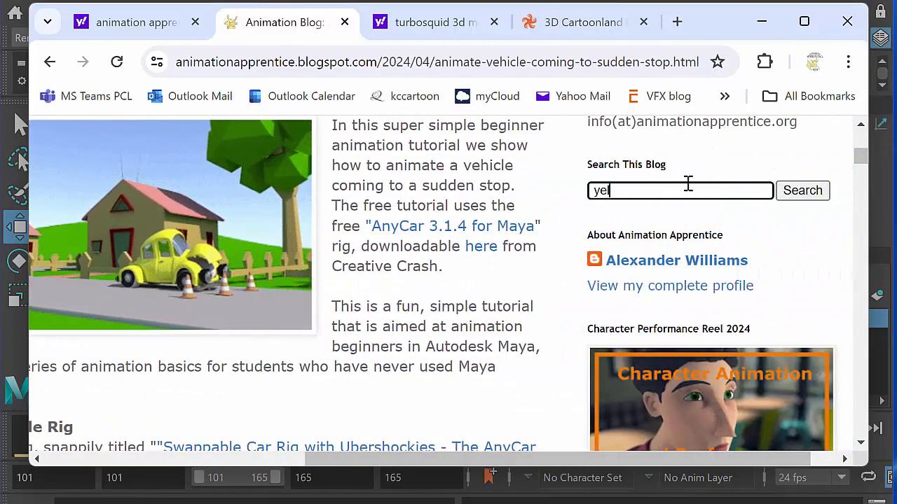
text(low beetle)
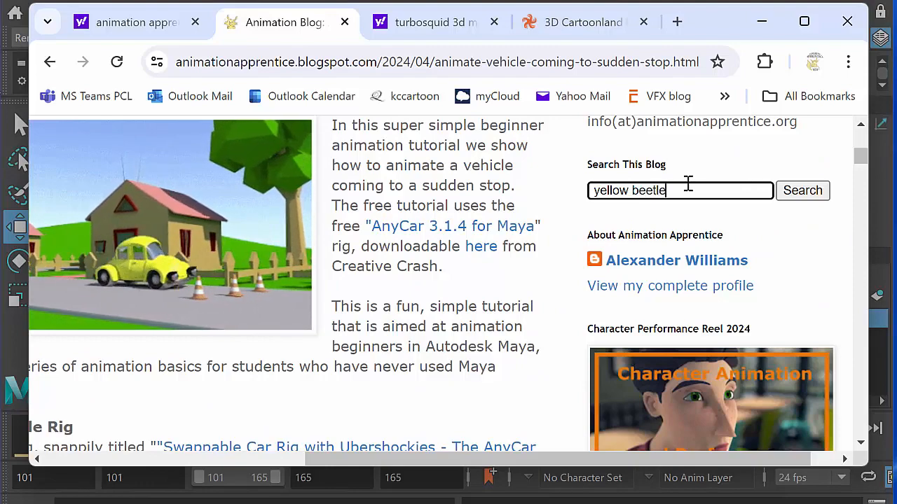
key(Return)
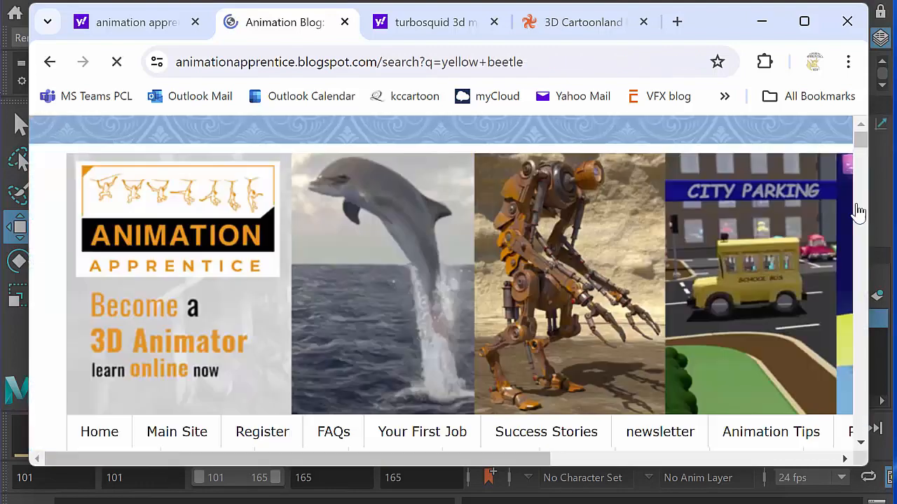
Look through the blog's search results for the free Yellow Beetle rig and return to Maya
scroll(863, 148, down, 1)
scroll(863, 147, down, 7)
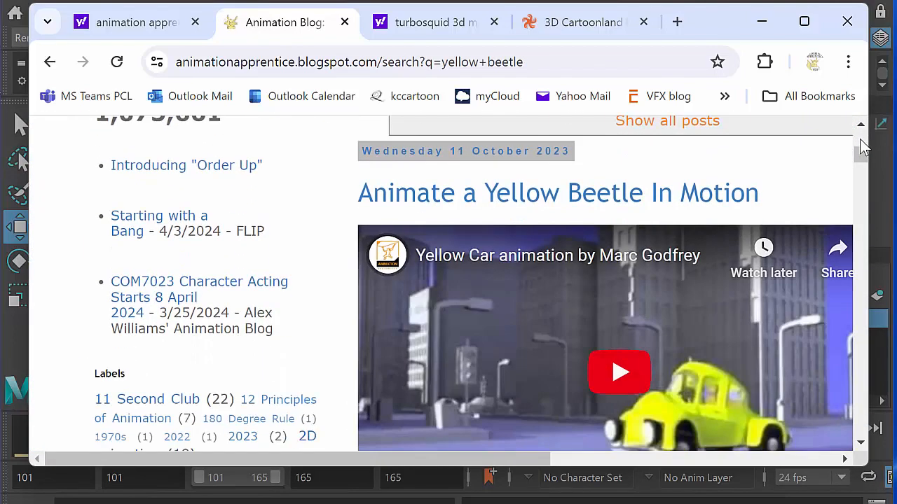
scroll(863, 147, down, 7)
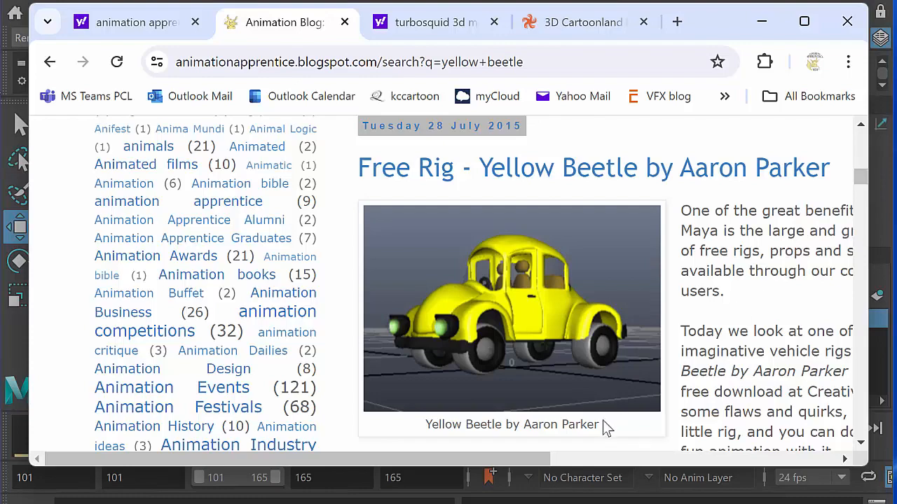
scroll(518, 457, right, 3)
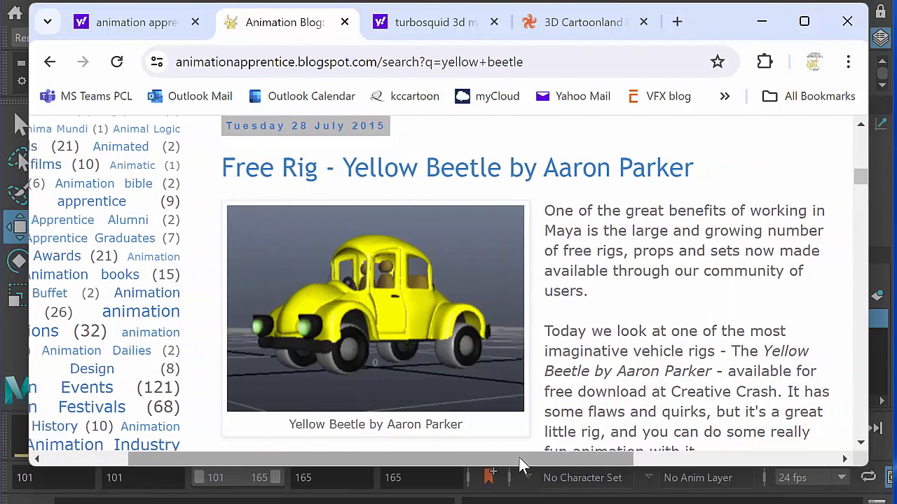
scroll(519, 457, left, 3)
click(762, 23)
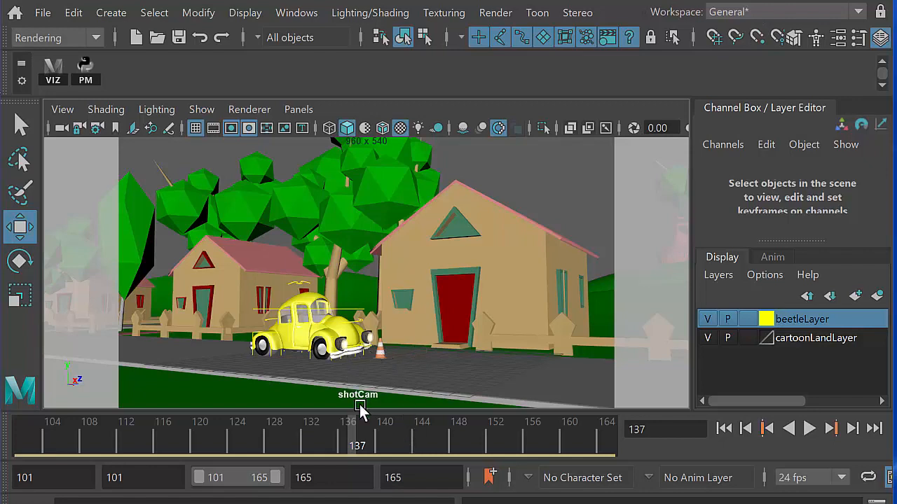
Go to frame 101 and select the car's Drive_ctrl
drag(335, 437, 19, 456)
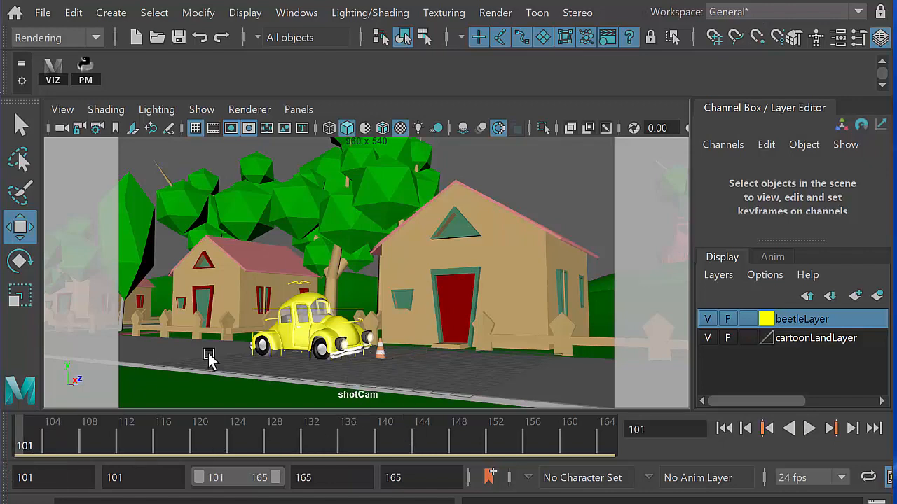
click(351, 312)
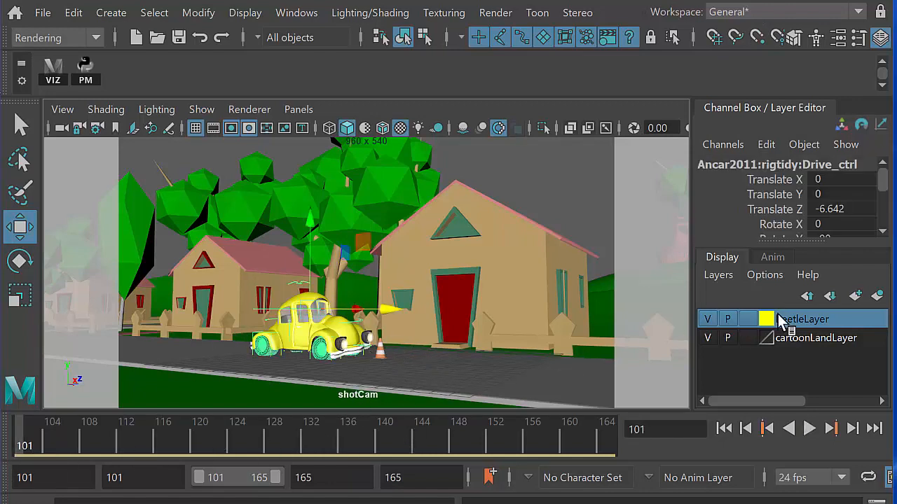
Toggle the visibility of beetleLayer and cartoonLandLayer to compare them, leaving beetleLayer shown and cartoonLandLayer hidden
click(803, 338)
click(708, 337)
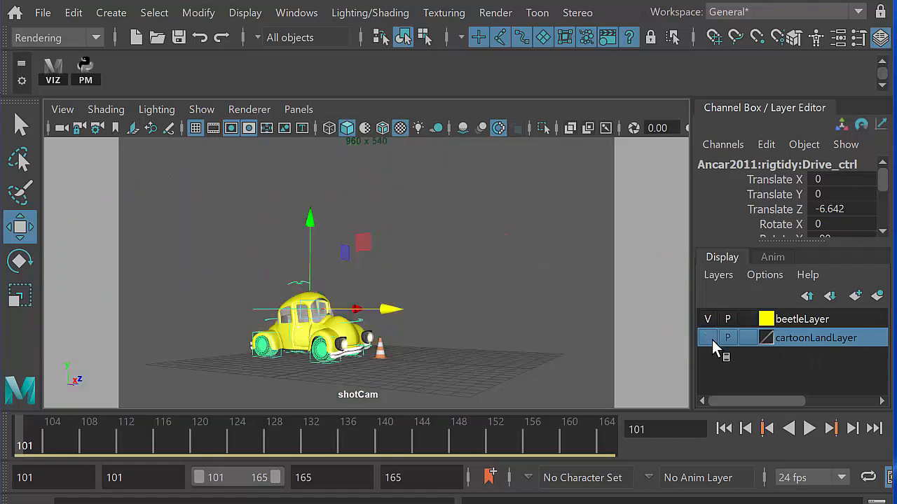
click(709, 338)
click(708, 320)
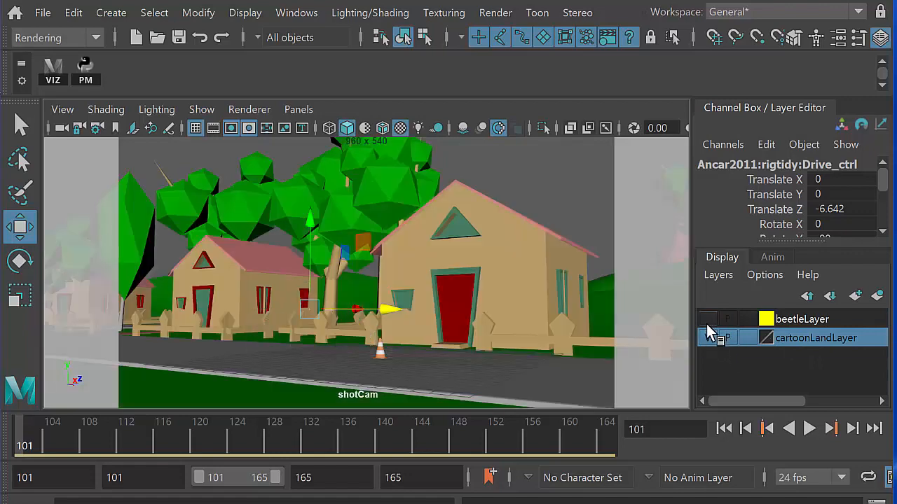
click(707, 319)
click(708, 338)
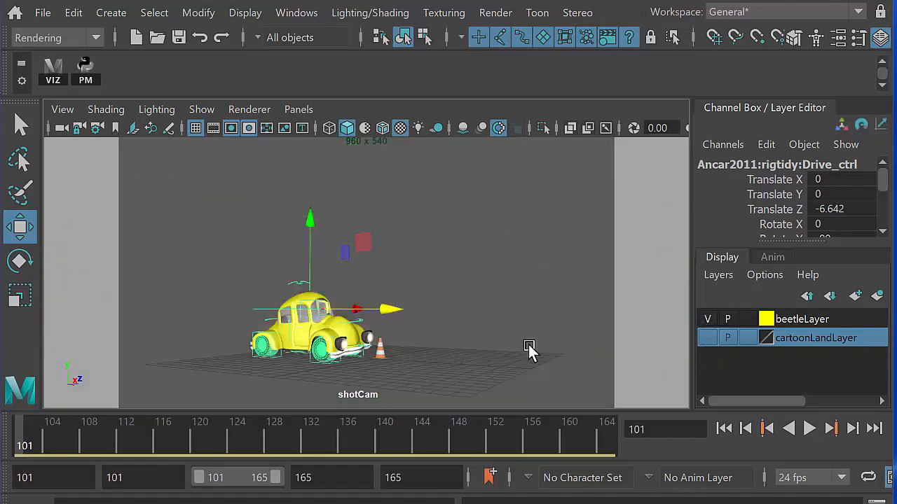
click(708, 339)
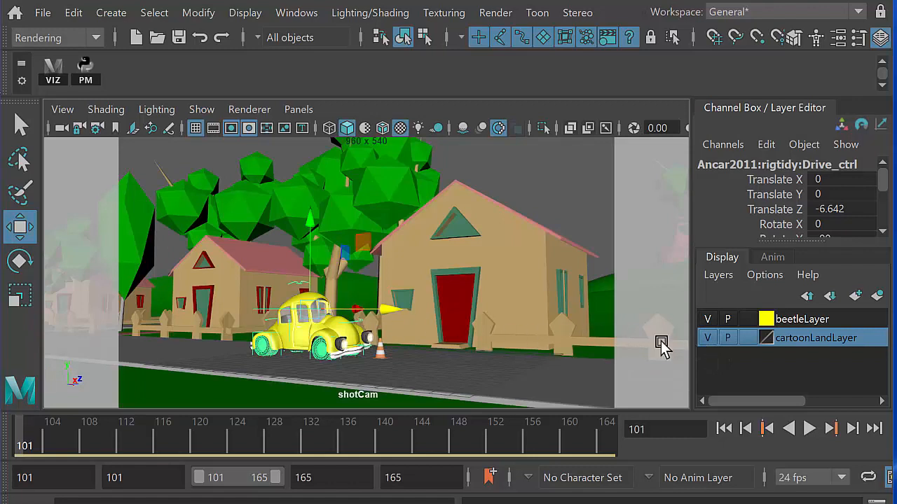
click(709, 337)
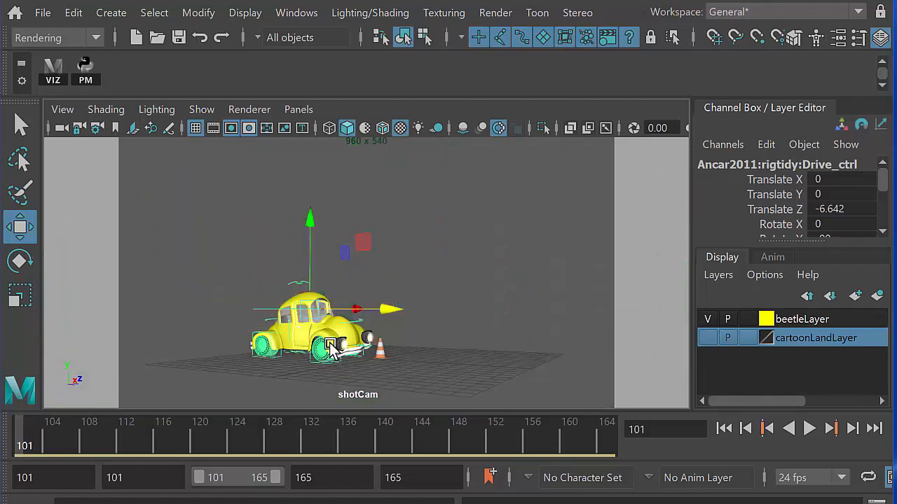
Move the car back out of the shot to about -64.3 in Translate Z and keyframe it at frame 101
key(alt+v)
key(alt+v)
drag(384, 317, 50, 292)
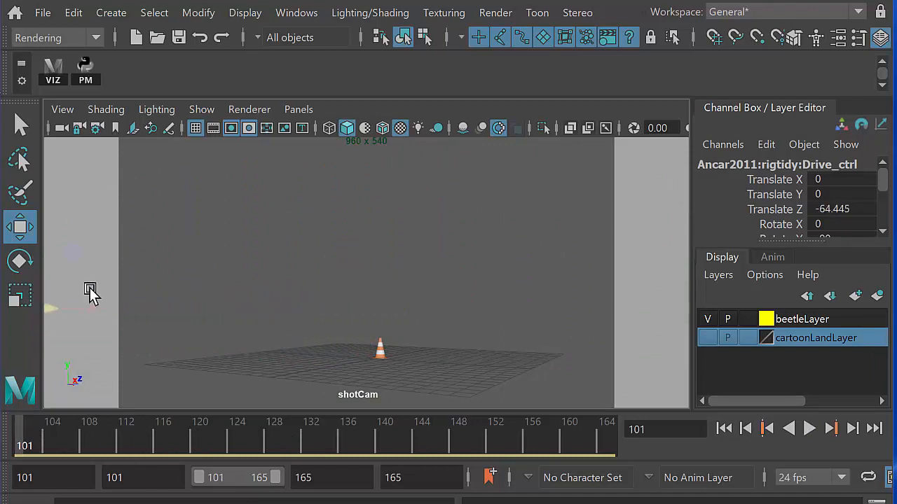
key(s)
key(alt+v)
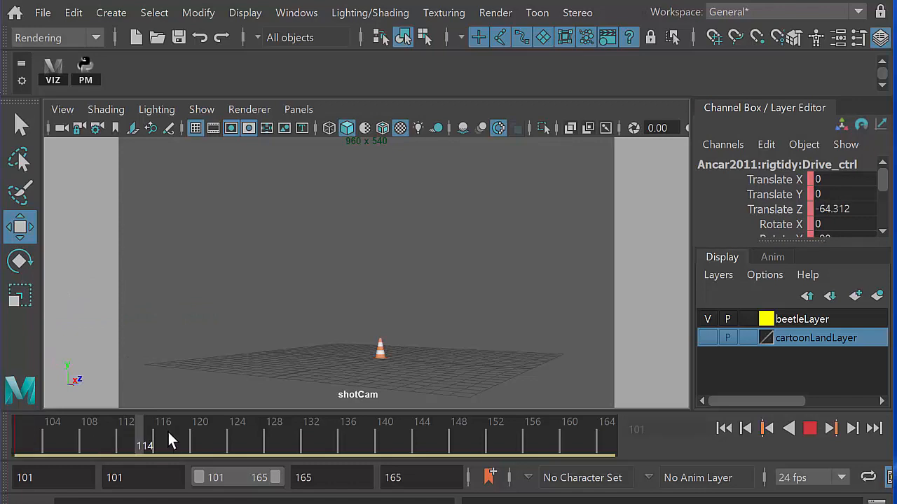
Go to frame 137 and show the multi-panel layout with the Graph Editor, framing the car's Drive_ctrl in the perspective view
mouse_move(359, 446)
mouse_down()
mouse_move(346, 446)
mouse_move(354, 444)
mouse_up()
drag(57, 311, 391, 347)
key(ctrl+z)
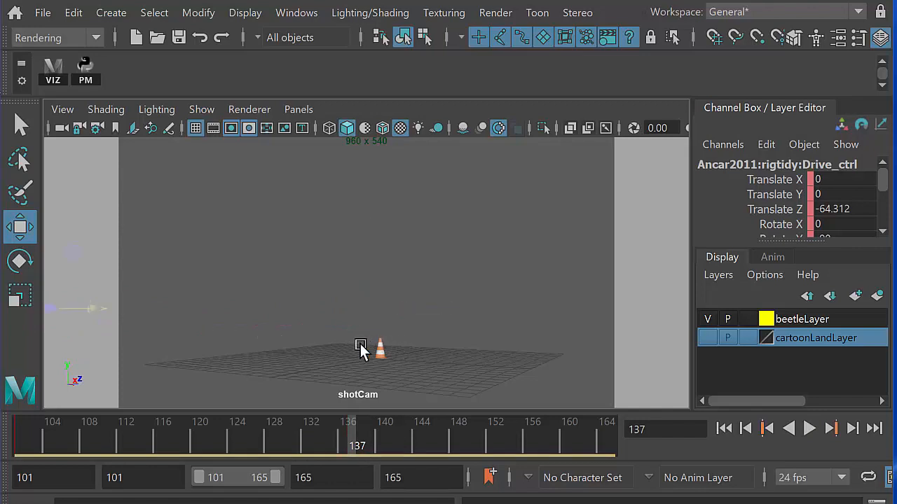
key(space)
click(303, 284)
key(space)
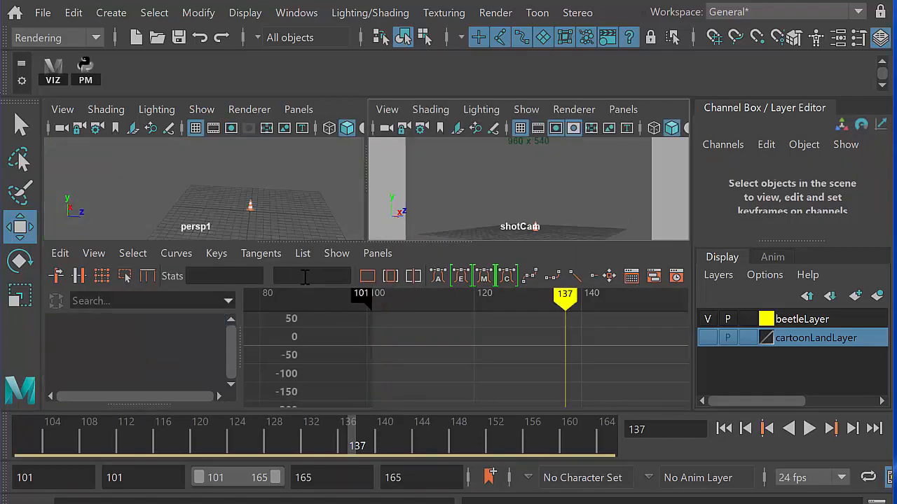
key(a)
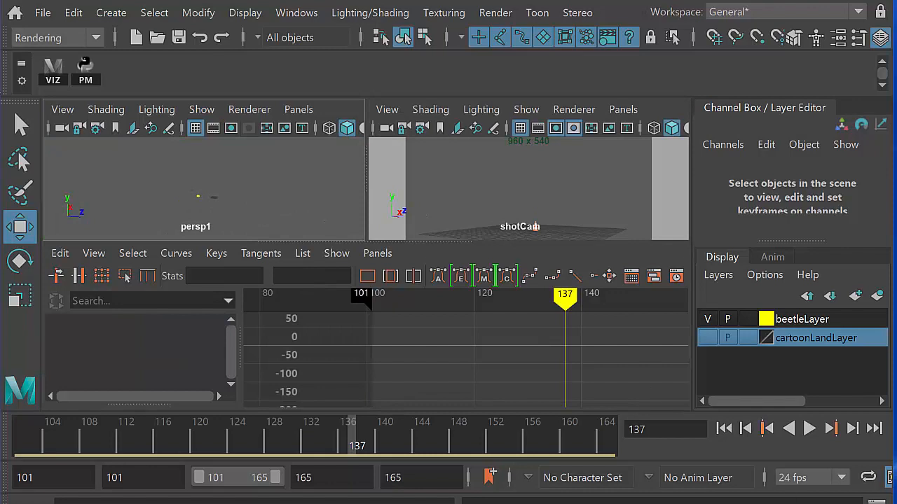
key(ctrl+z)
key(f)
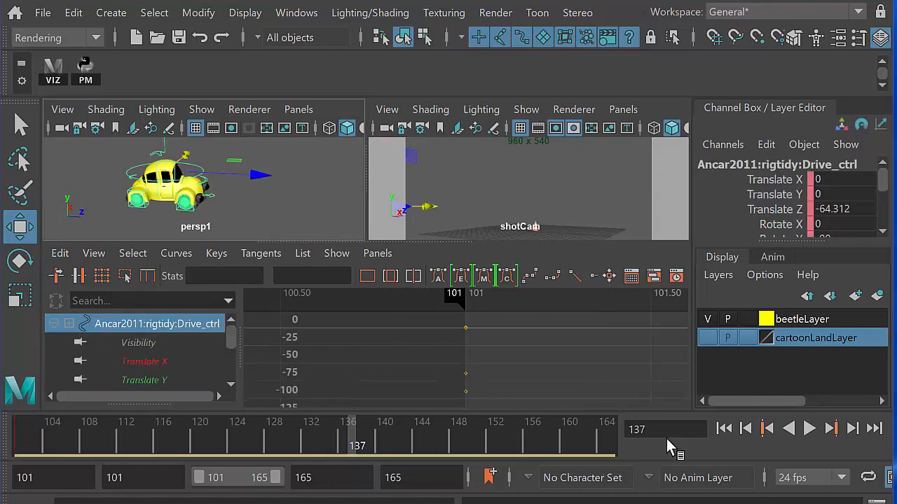
Move and keyframe the car just before the traffic cone at frame 137, about -6.6 in Translate Z, with cartoonLandLayer shown
scroll(262, 192, down, 5)
drag(263, 189, 545, 192)
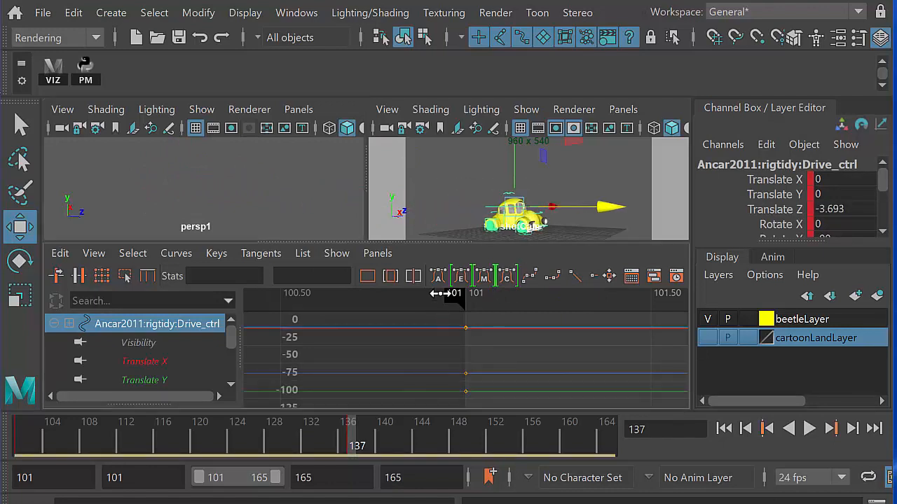
click(709, 337)
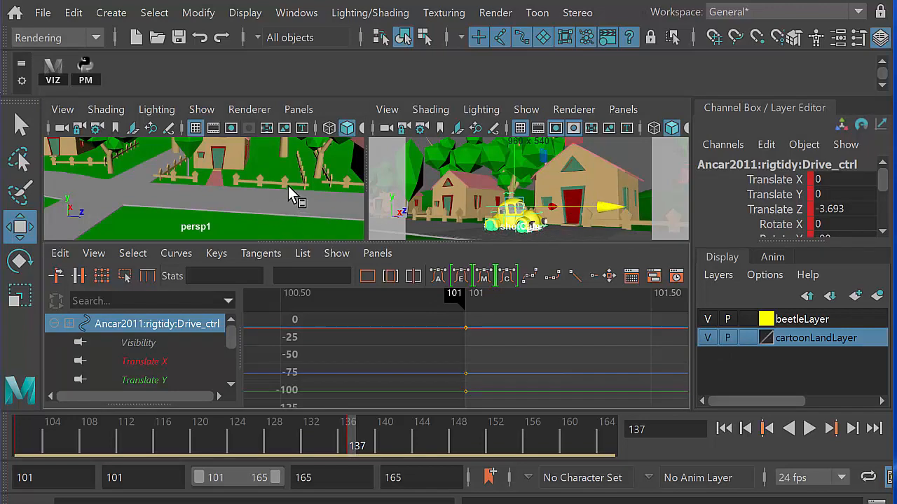
key(f)
drag(300, 176, 269, 178)
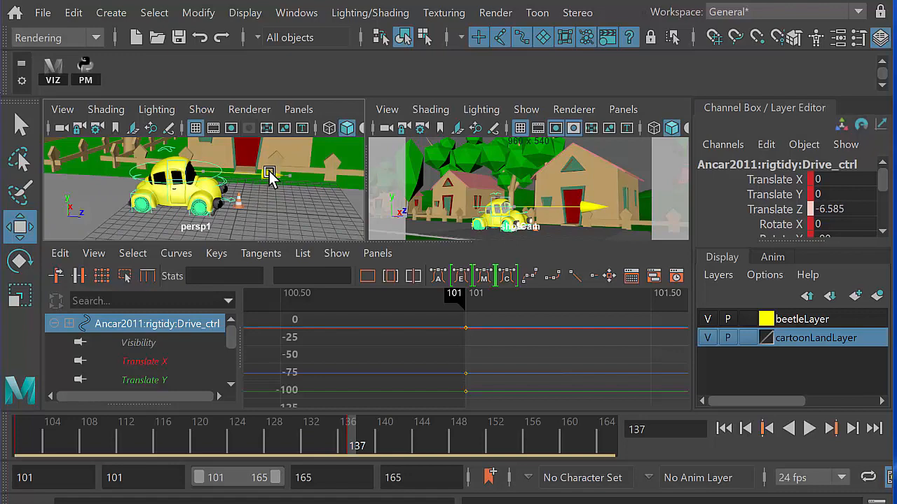
alt+drag(292, 215, 278, 215)
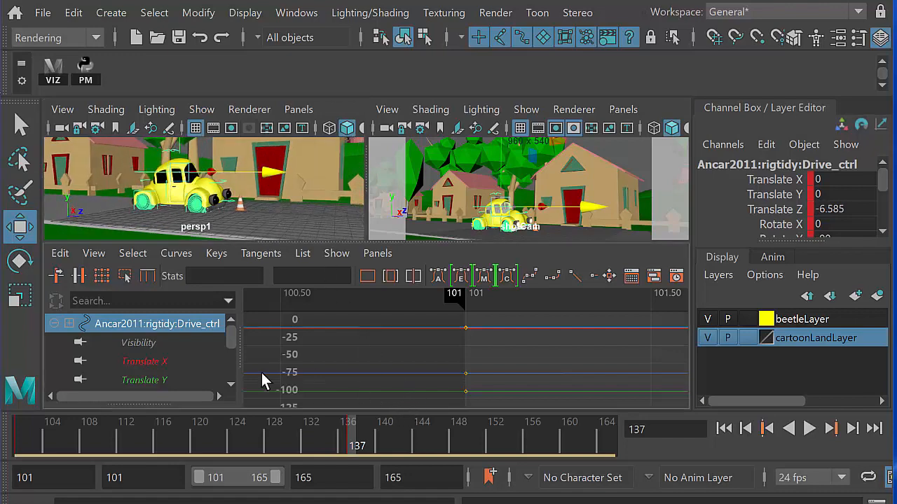
Show only Drive_ctrl's Translate Z curve in the Graph Editor, fit it in view and select its key at frame 137
scroll(227, 348, down, 2)
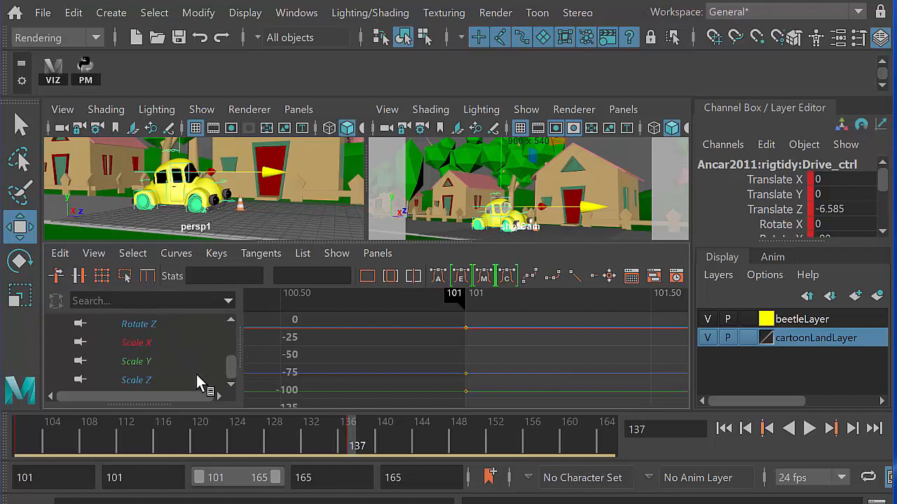
drag(229, 370, 225, 337)
click(202, 361)
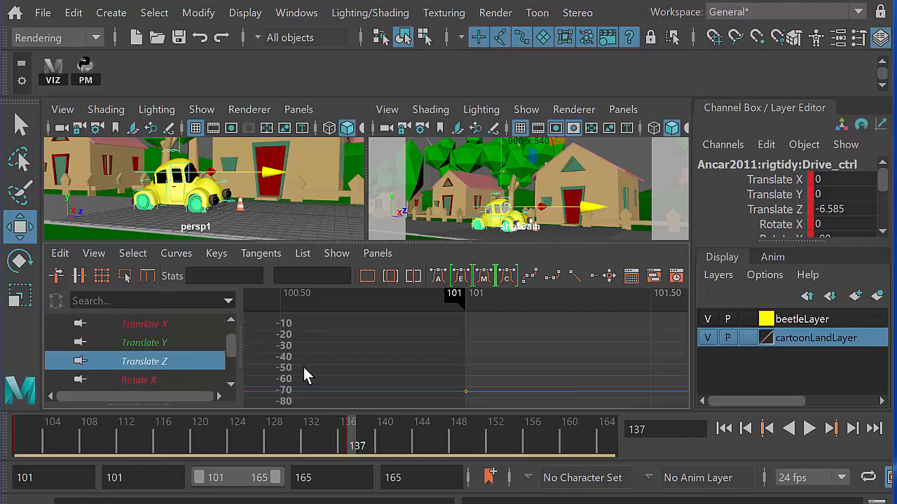
key(f)
drag(446, 395, 441, 392)
drag(299, 366, 324, 403)
middle_drag(330, 381, 335, 359)
drag(665, 358, 667, 358)
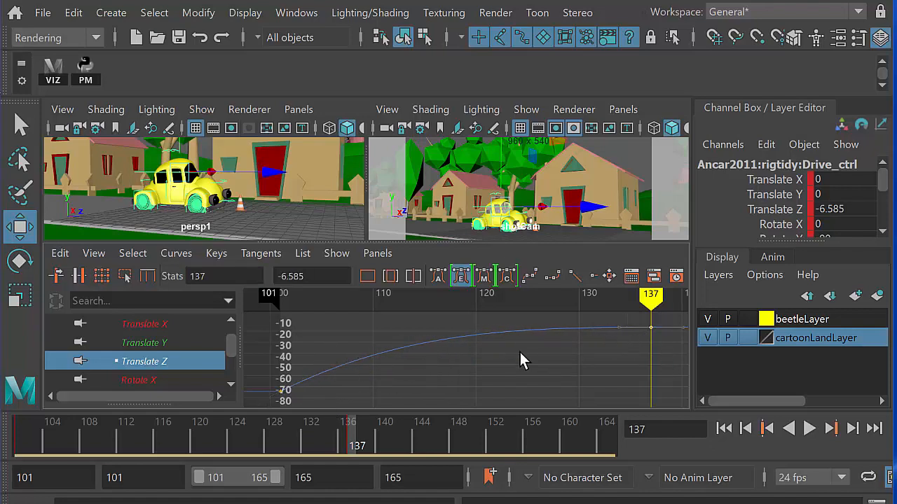
Deselect the car and move the timeline back to frame 101
key(space)
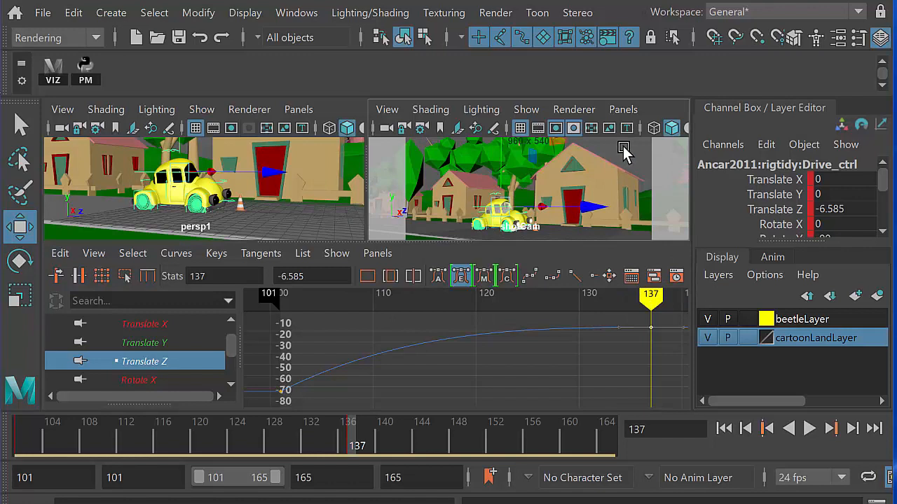
click(623, 146)
drag(321, 436, 19, 436)
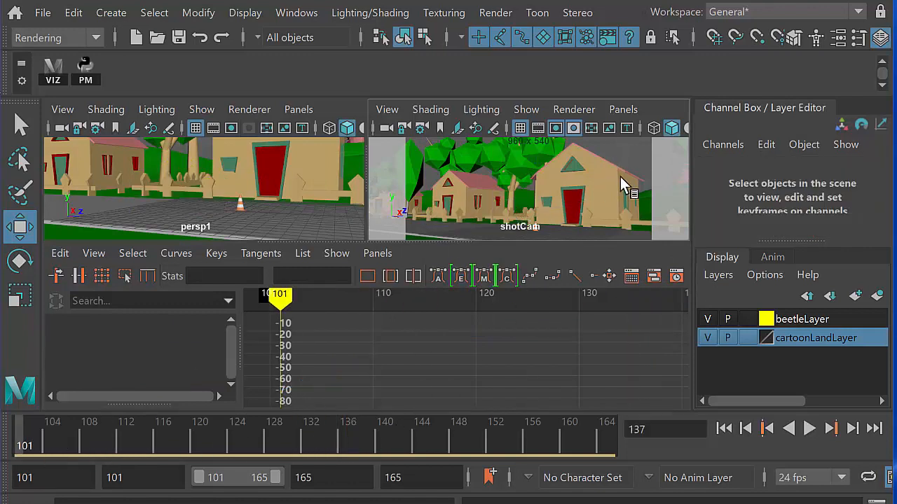
Play back the car's drive in the shotCam view and return to frame 137
click(811, 429)
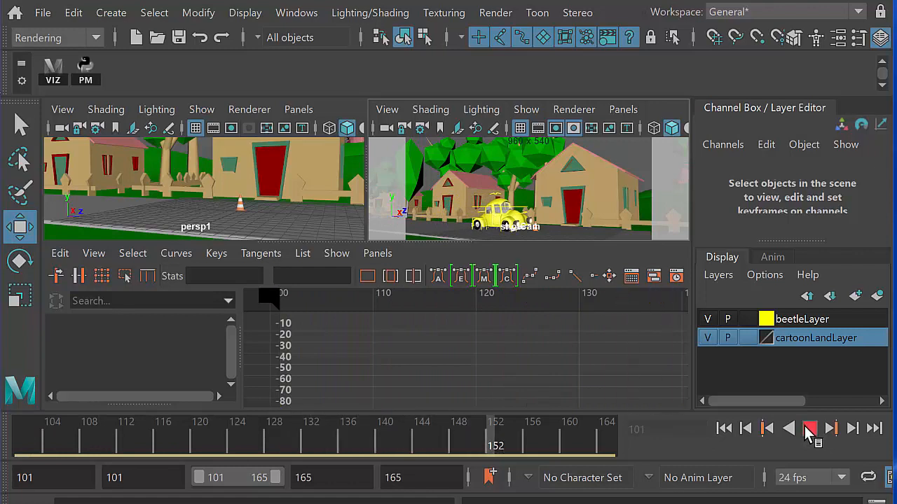
click(809, 430)
drag(332, 443, 351, 444)
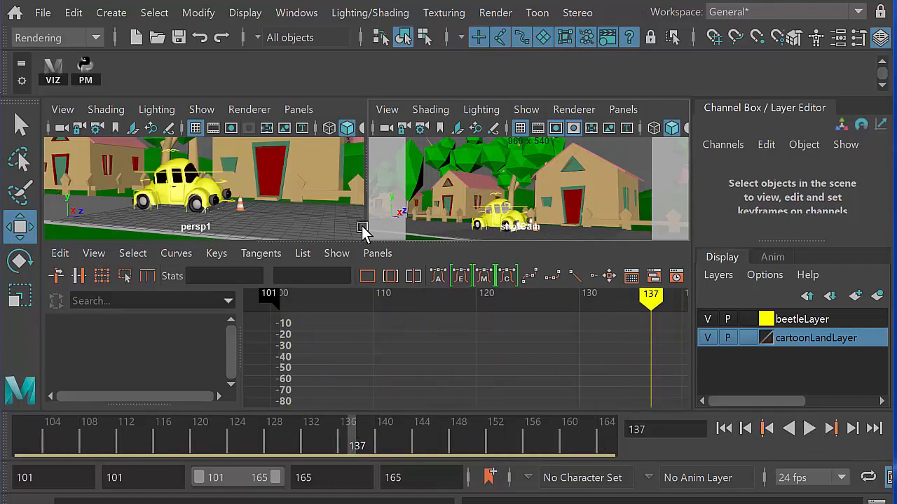
Try to select the control above the car's roof and keyframe it at frame 101
alt+middle_drag(228, 181, 251, 212)
scroll(251, 212, up, 3)
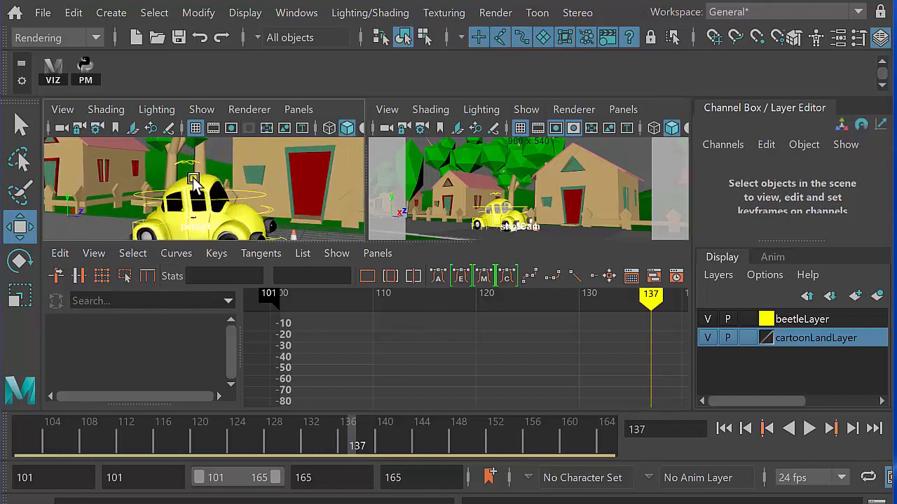
click(192, 161)
drag(207, 439, 5, 449)
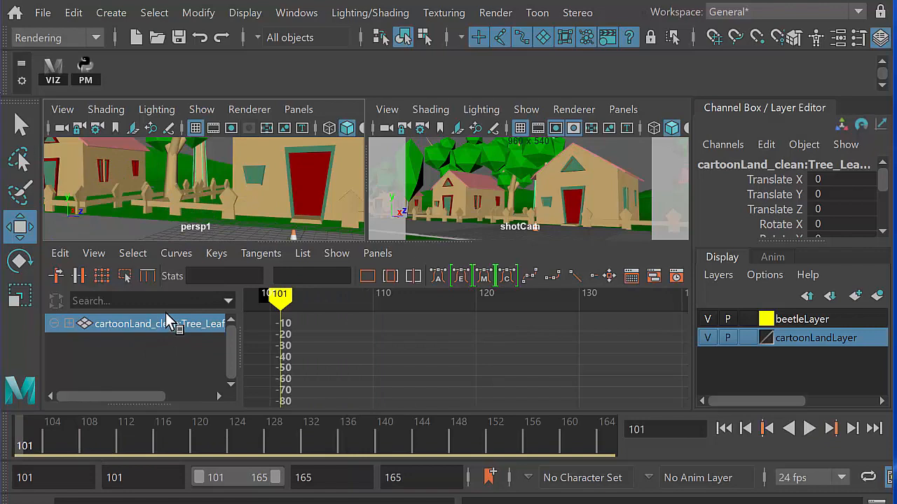
key(s)
Hide cartoonLandLayer, disable surface selection and select the deformer_ctrl above the car's roof at frame 101
alt+middle_drag(225, 181, 276, 185)
alt+right_drag(277, 185, 138, 189)
alt+middle_drag(138, 189, 274, 192)
alt+drag(275, 192, 256, 199)
alt+middle_drag(245, 193, 271, 166)
alt+drag(271, 165, 263, 180)
alt+middle_drag(264, 181, 301, 203)
alt+right_drag(301, 203, 401, 240)
alt+drag(295, 214, 277, 215)
alt+right_drag(276, 214, 322, 232)
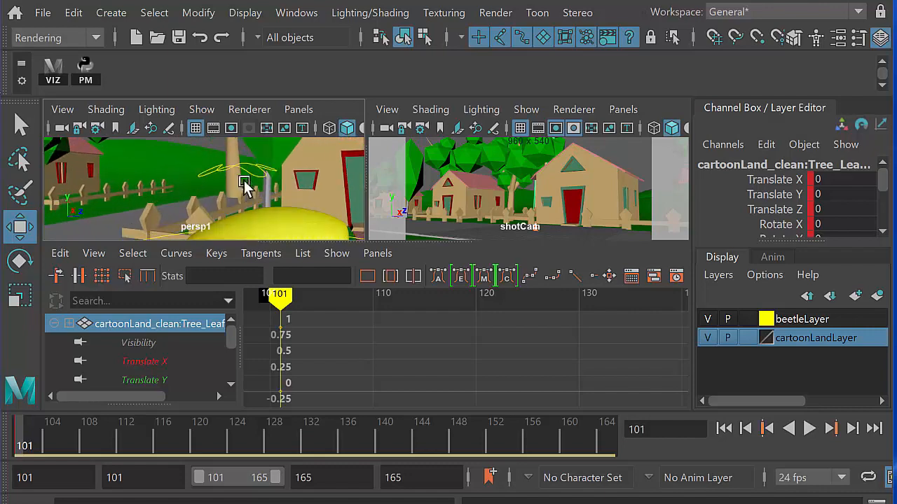
click(242, 189)
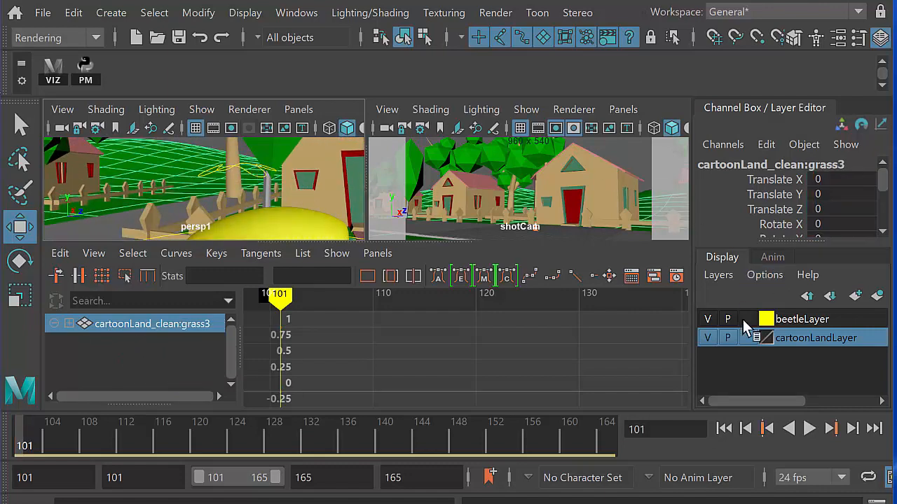
click(706, 337)
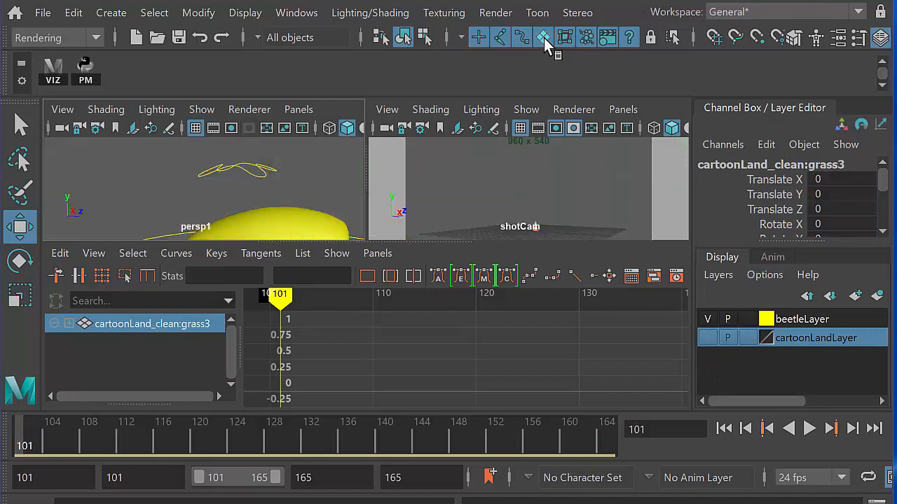
alt+right_drag(319, 189, 221, 183)
drag(212, 168, 234, 185)
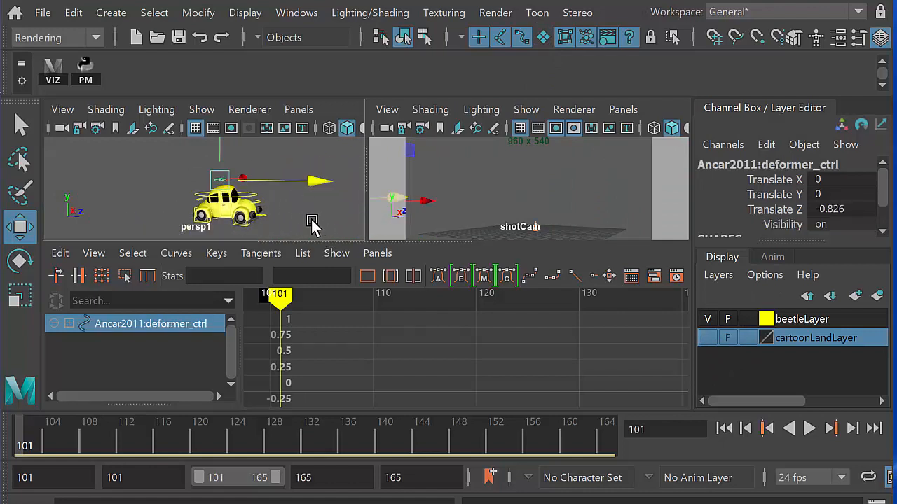
Pull deformer_ctrl backward to about -1.312 in Translate Z and keyframe it at frame 101
key(f)
alt+middle_drag(307, 197, 314, 188)
alt+right_drag(314, 188, 125, 194)
alt+middle_drag(236, 190, 235, 164)
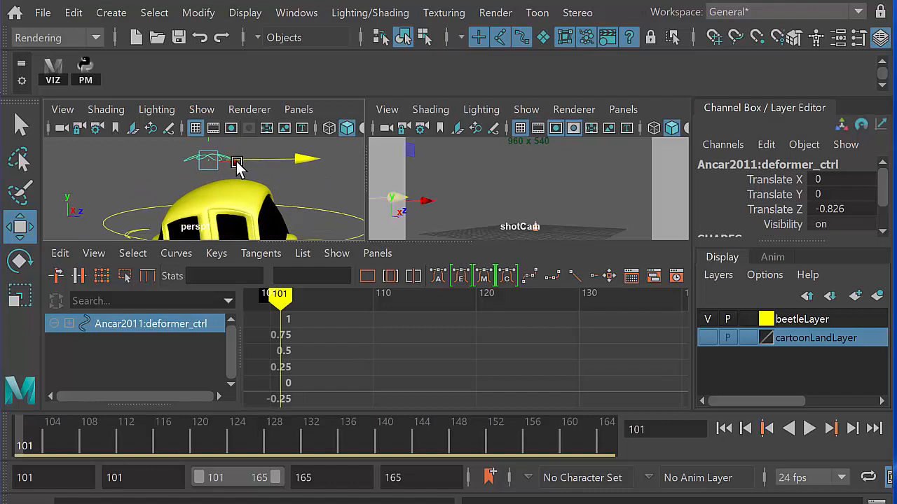
alt+right_drag(234, 164, 166, 168)
drag(298, 175, 254, 184)
key(s)
alt+right_drag(254, 184, 181, 223)
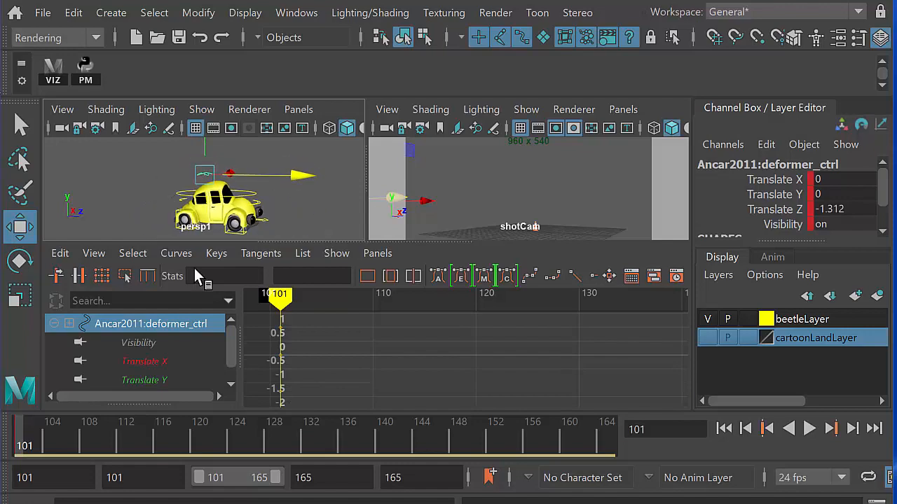
Keyframe deformer_ctrl at frames 129, 133 and 137, and maximize the shotCam view at frame 133
drag(71, 432, 294, 433)
key(space)
mouse_move(302, 454)
mouse_down()
mouse_move(358, 453)
mouse_move(220, 447)
mouse_move(314, 448)
mouse_up()
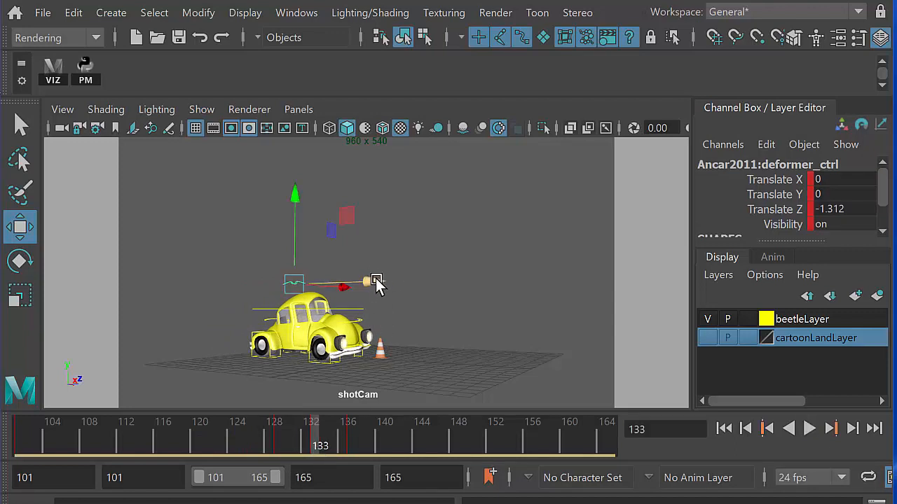
Restore the shotCam framing, lock the camera and reselect deformer_ctrl at frame 129
alt+drag(372, 314, 367, 279)
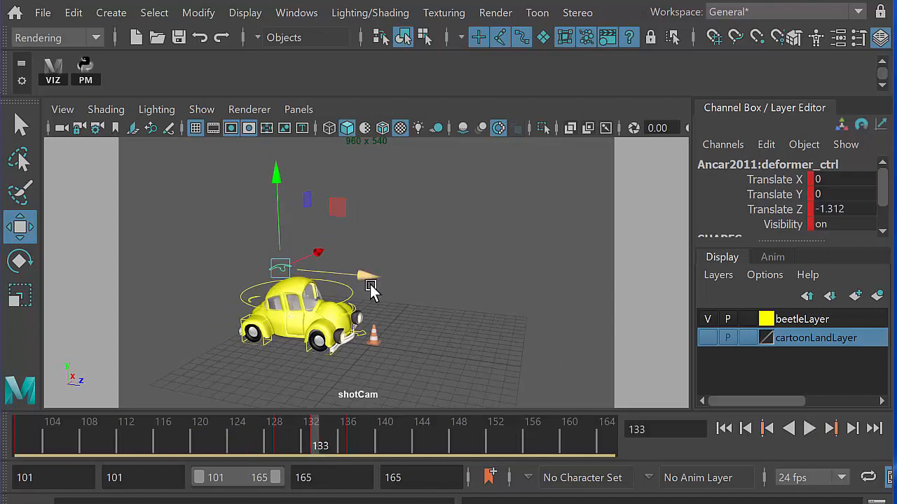
key(comma)
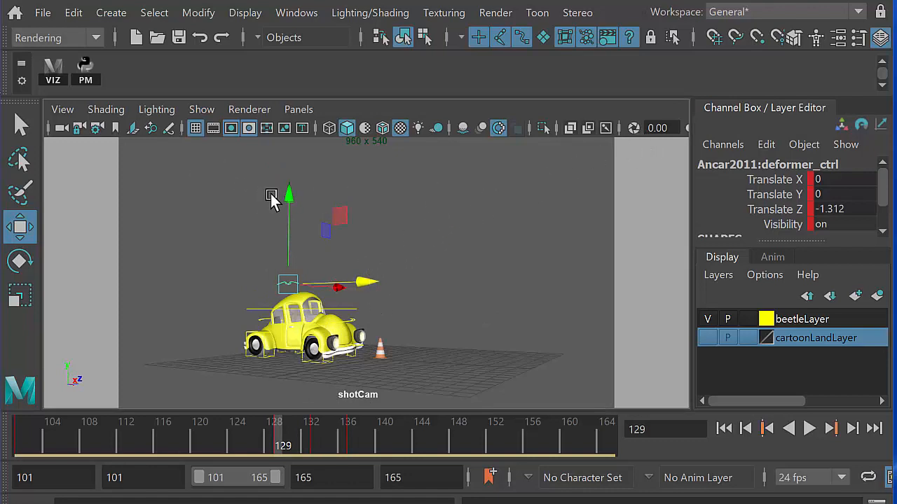
click(62, 131)
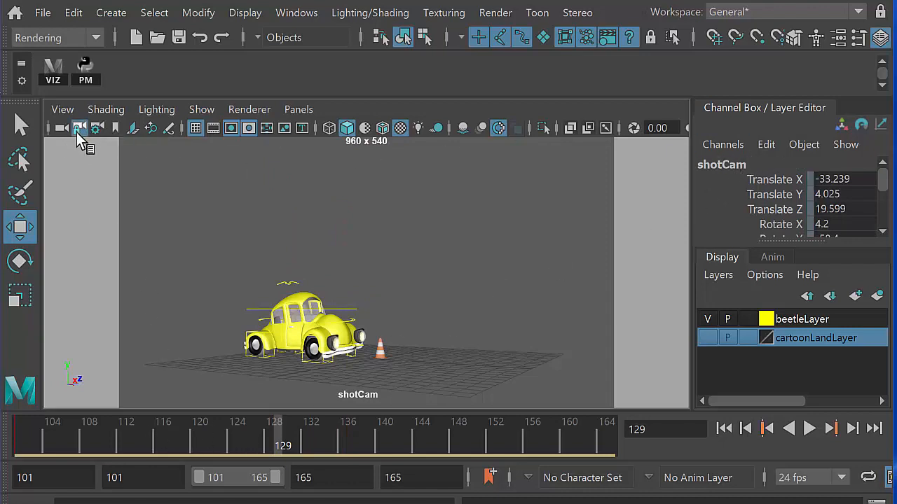
click(286, 283)
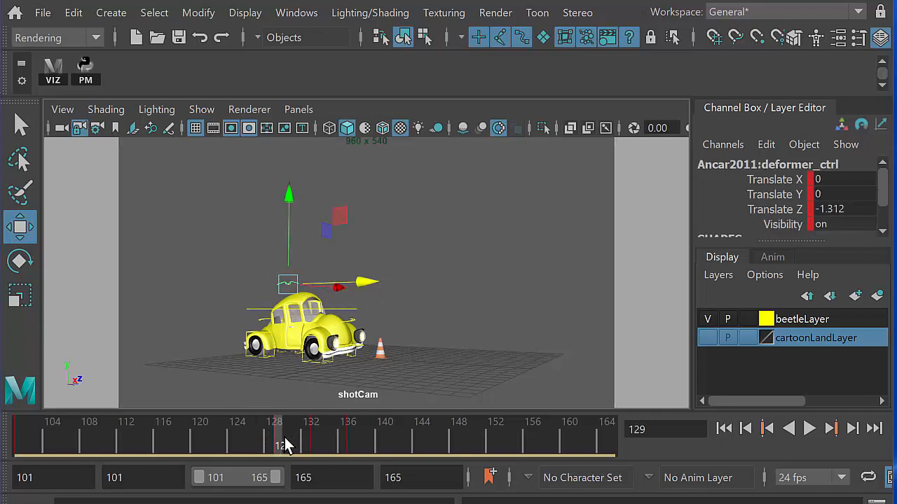
Lean the car body forward at frame 133 by moving deformer_ctrl to about 1.76 in Translate Z
key(alt+v)
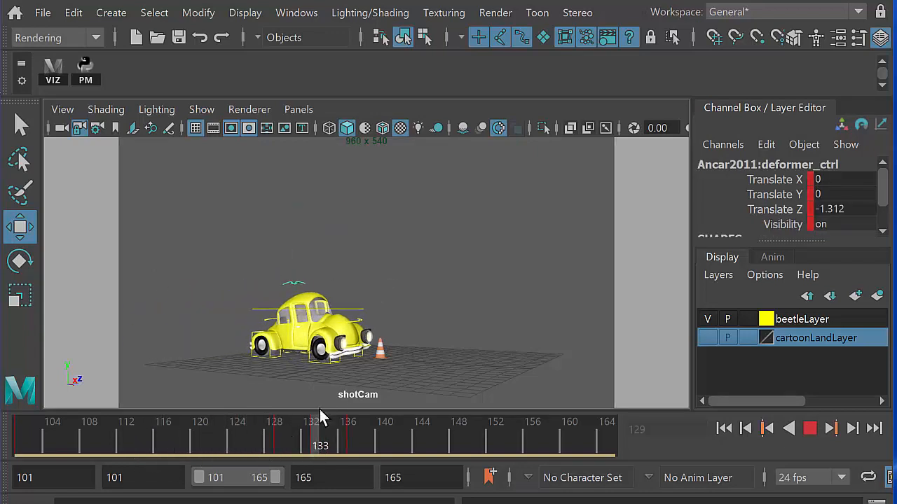
key(alt+v)
drag(384, 275, 414, 280)
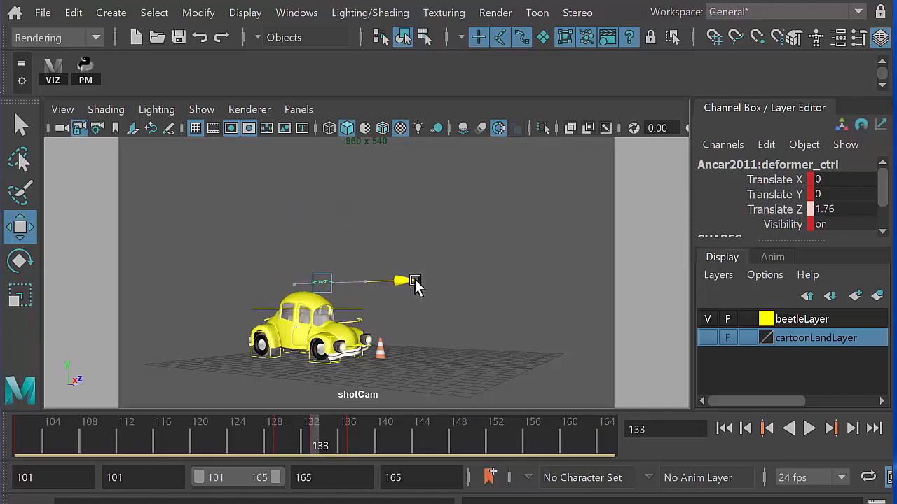
key(alt+v)
Key deformer_ctrl's Translate Z at about -1.398 on frame 137 and about 0.249 on frame 141
drag(309, 441, 358, 442)
drag(373, 282, 372, 283)
drag(360, 443, 391, 444)
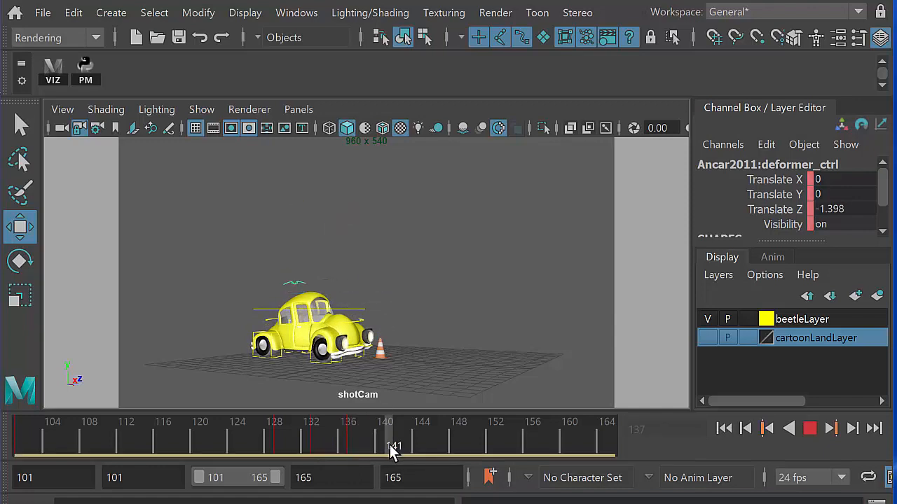
mouse_move(373, 284)
mouse_down()
mouse_move(392, 281)
mouse_move(385, 291)
mouse_up()
Play back the animation to check the car body's lean and settle at the stop
drag(354, 441, 136, 449)
click(809, 429)
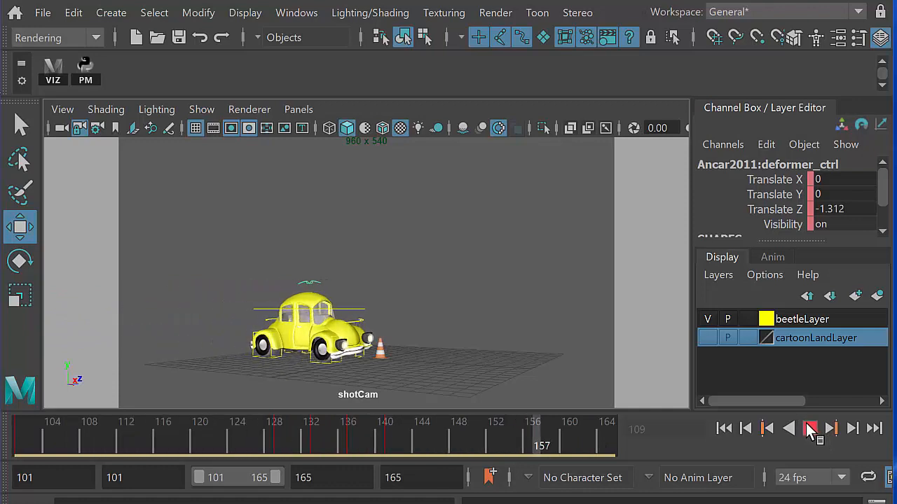
click(808, 429)
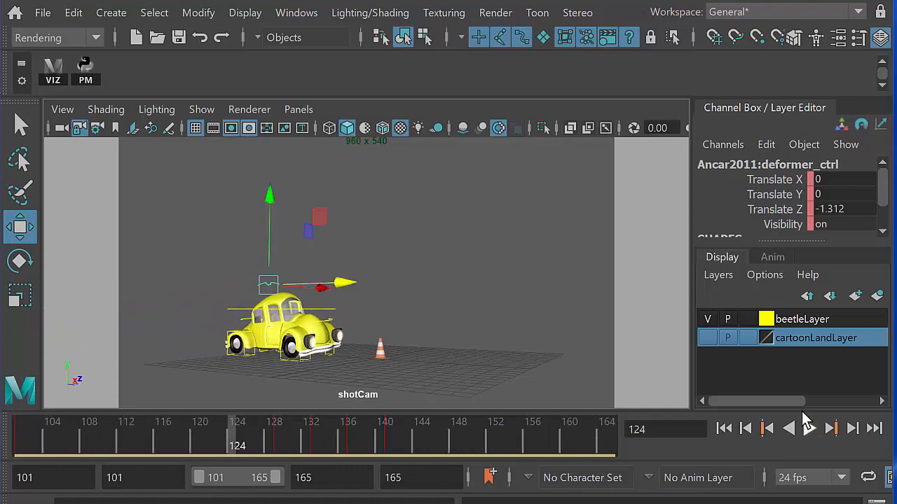
Show cartoonLandLayer and play back the shot with the street set
click(708, 338)
click(807, 429)
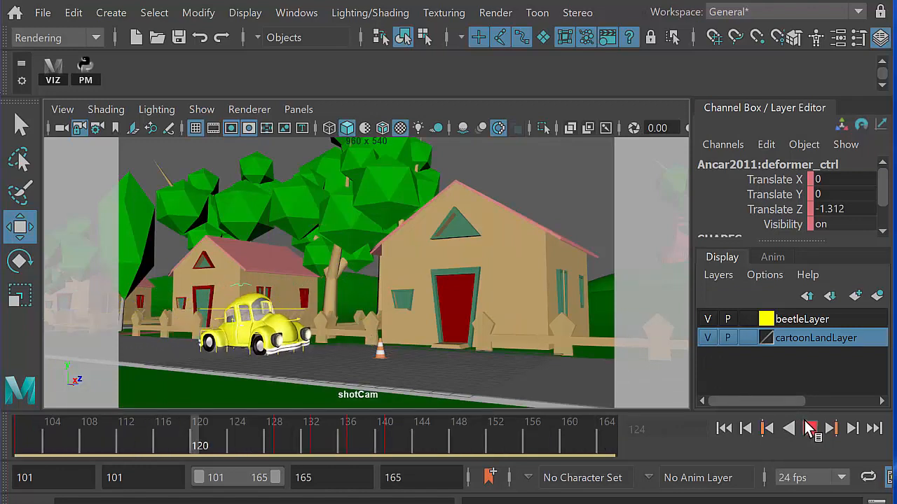
click(808, 430)
Select deformer_ctrl's keys from frame 129 to 141 in the Graph Editor and shift them two frames earlier
click(354, 446)
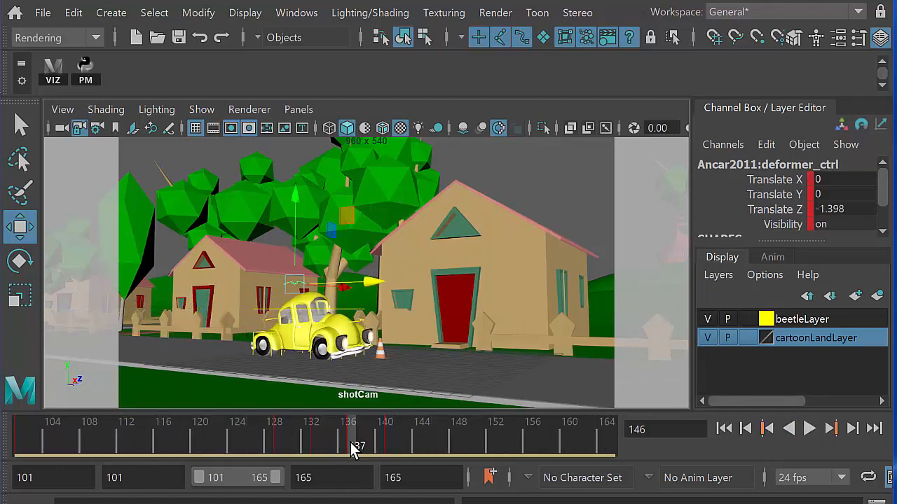
key(space)
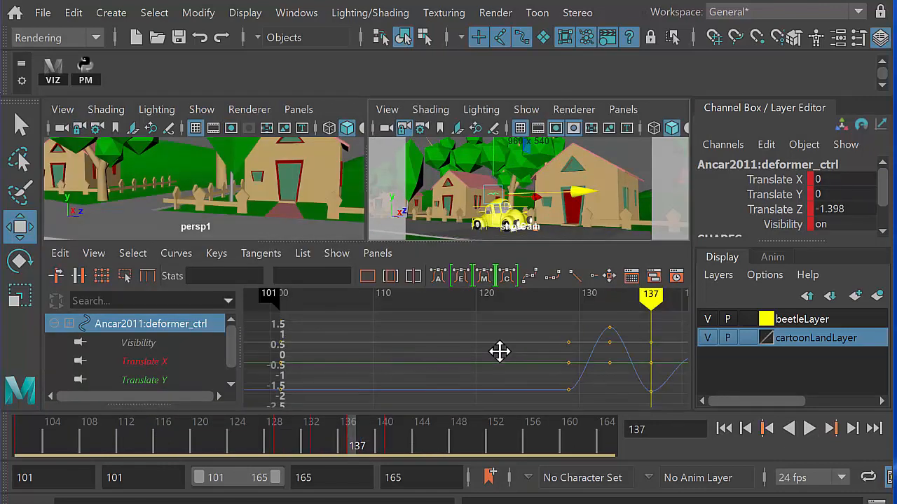
key(a)
drag(625, 384, 614, 363)
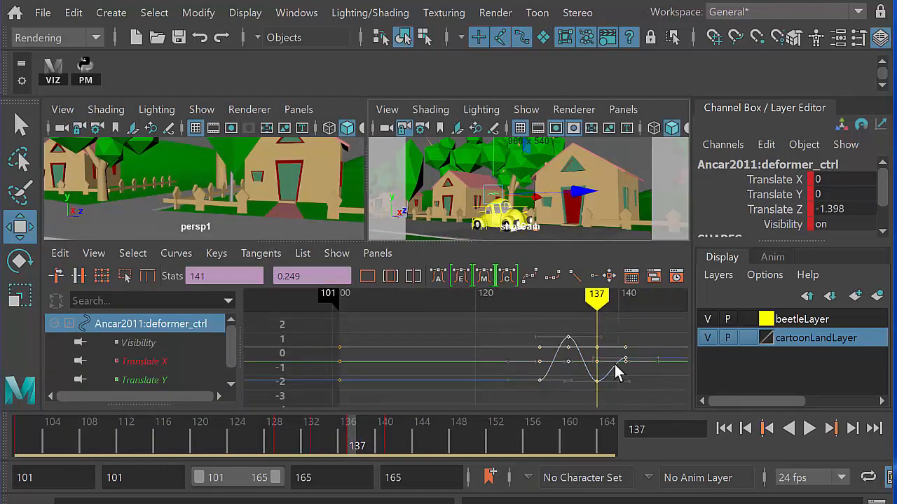
shift+middle_drag(610, 368, 587, 372)
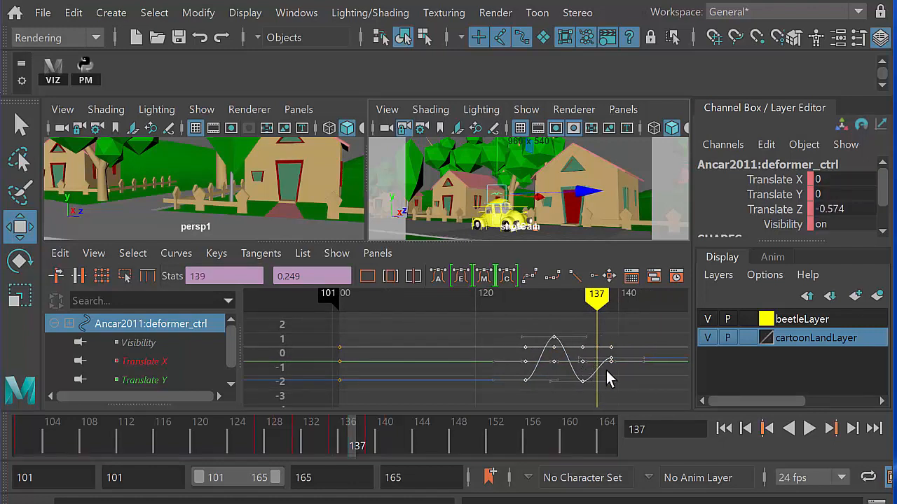
Play back the new timing and shift the selected deformer_ctrl keys another two frames earlier
click(809, 428)
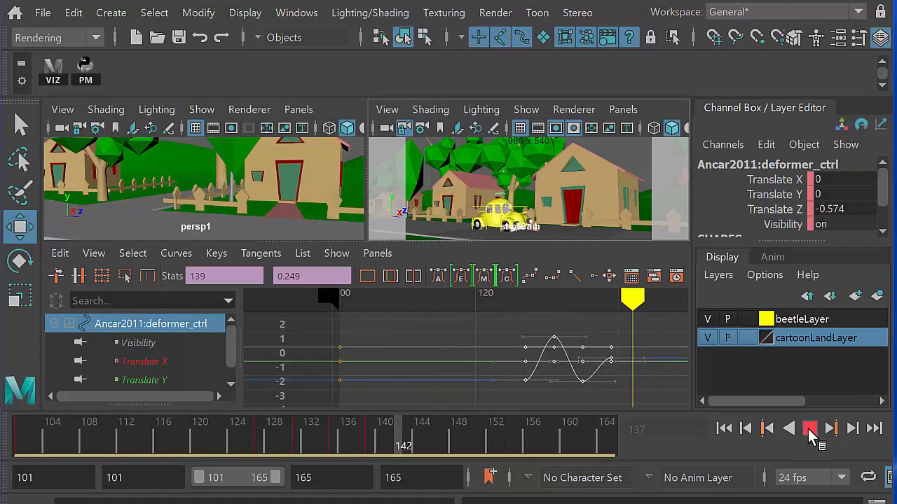
click(809, 428)
shift+middle_drag(617, 372, 603, 373)
Maximize the shotCam view and play back the retimed body movement
key(space)
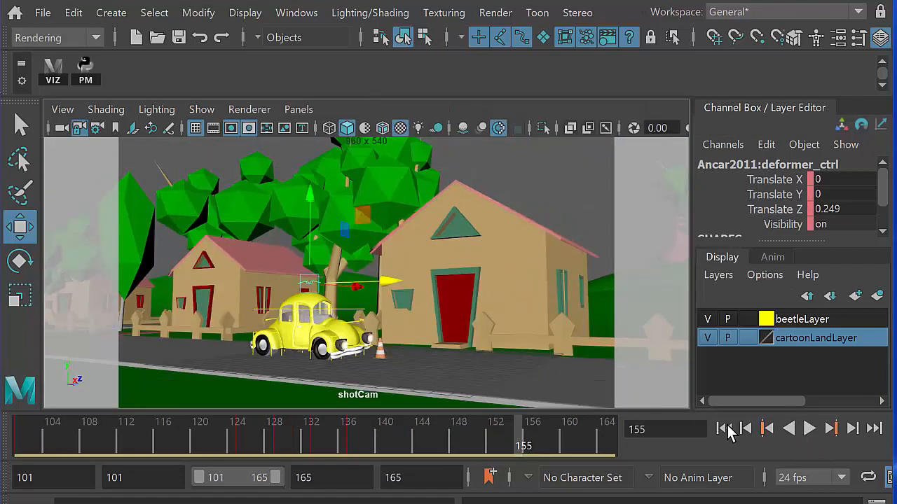
click(810, 429)
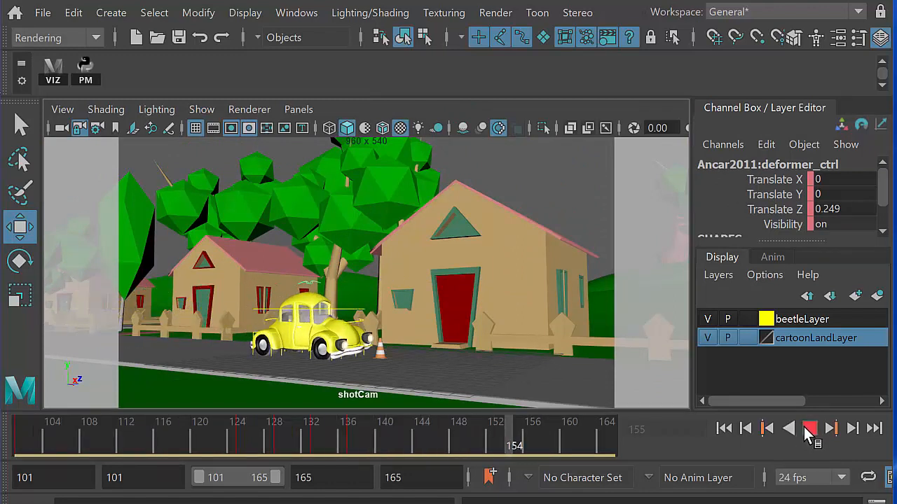
click(810, 429)
Hide cartoonLandLayer, keyframe bonnett_ctrl at frame 129 and raise it to about 1.046 in Translate Y at frame 133
drag(302, 442, 347, 446)
key(space)
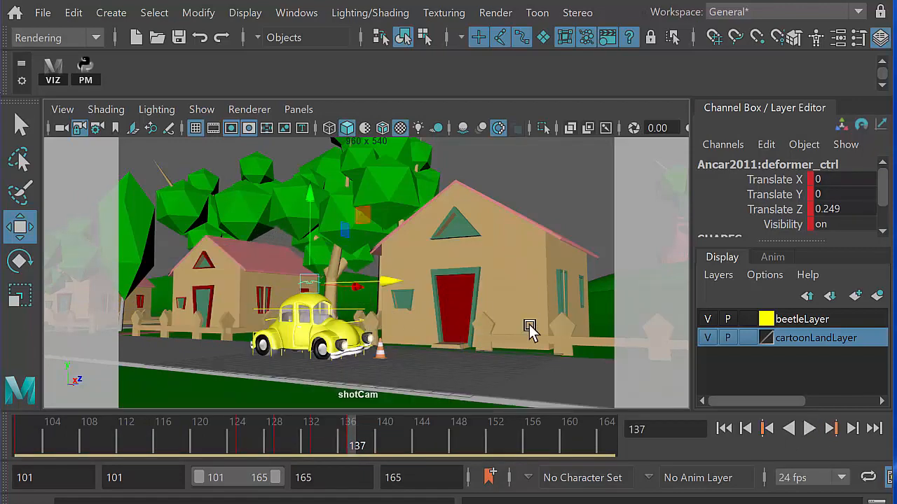
click(707, 337)
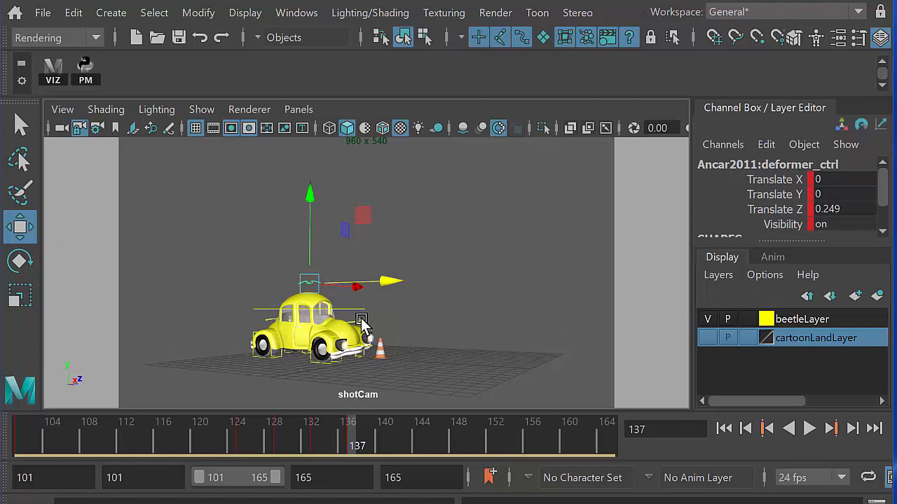
click(360, 318)
drag(349, 446, 320, 448)
drag(354, 264, 351, 226)
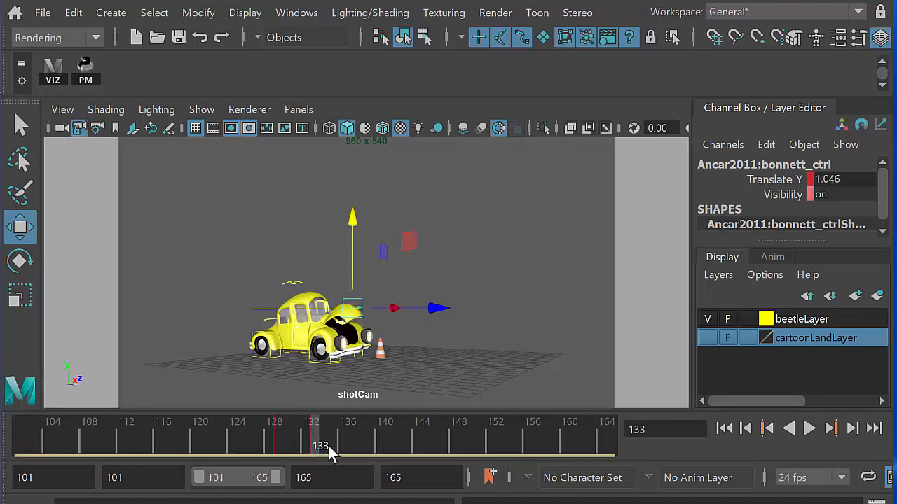
Close the bonnet at frame 137 by lowering bonnett_ctrl to about 0.039 in Translate Y, and play back the animation
drag(320, 452, 349, 445)
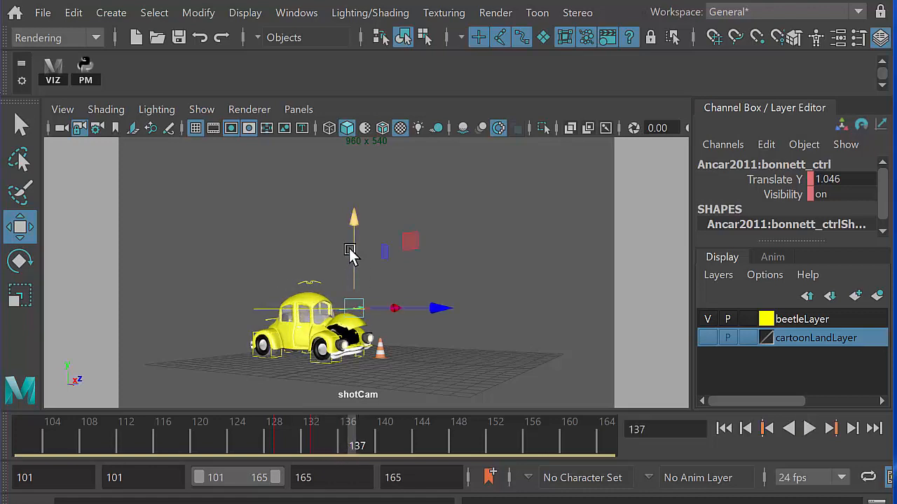
drag(356, 226, 355, 237)
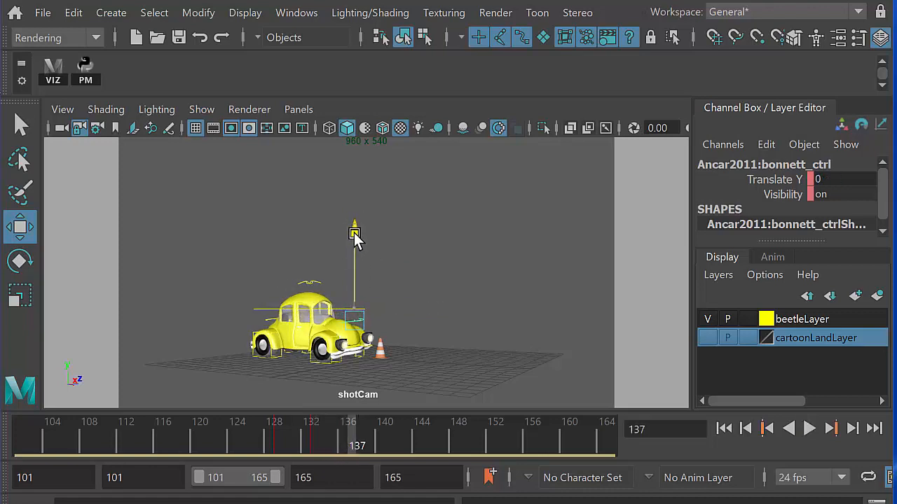
key(alt+v)
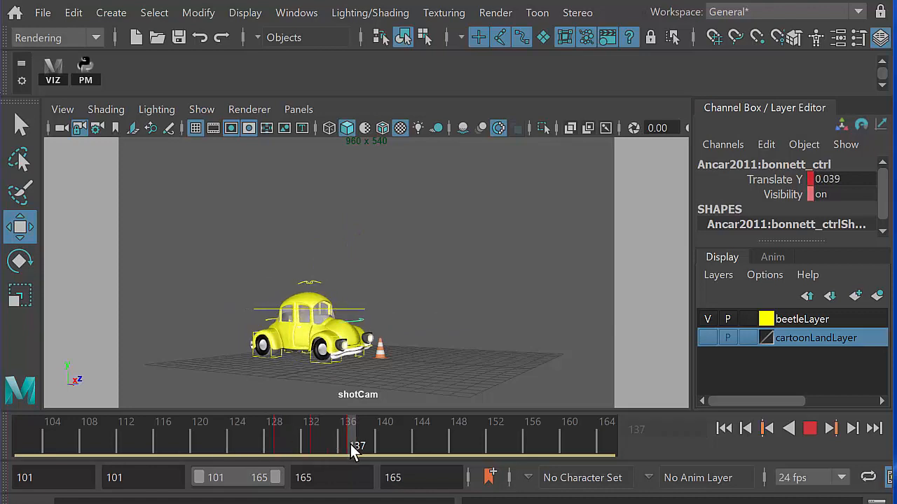
key(alt+v)
click(809, 429)
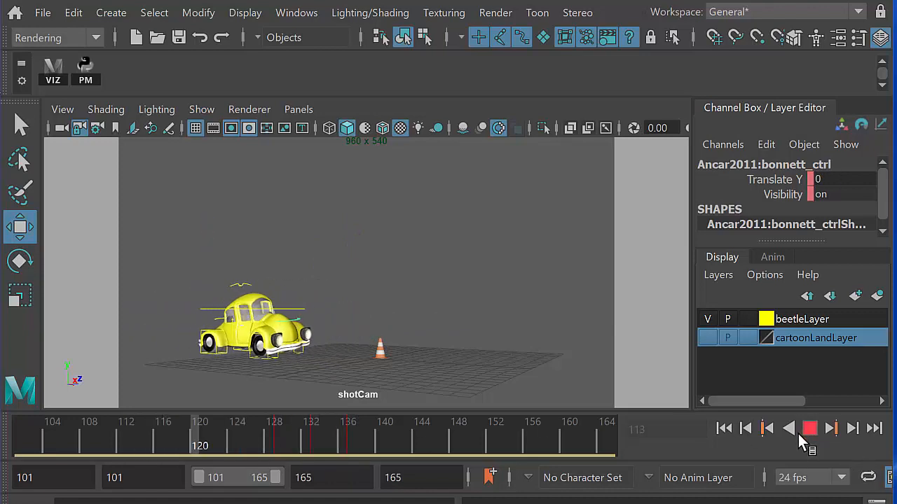
Raise bonnett_ctrl to about 0.504 in Translate Y at frame 140, return it to 0 at frame 143, and play back the animation
mouse_move(377, 444)
mouse_down()
mouse_move(311, 438)
mouse_move(384, 445)
mouse_up()
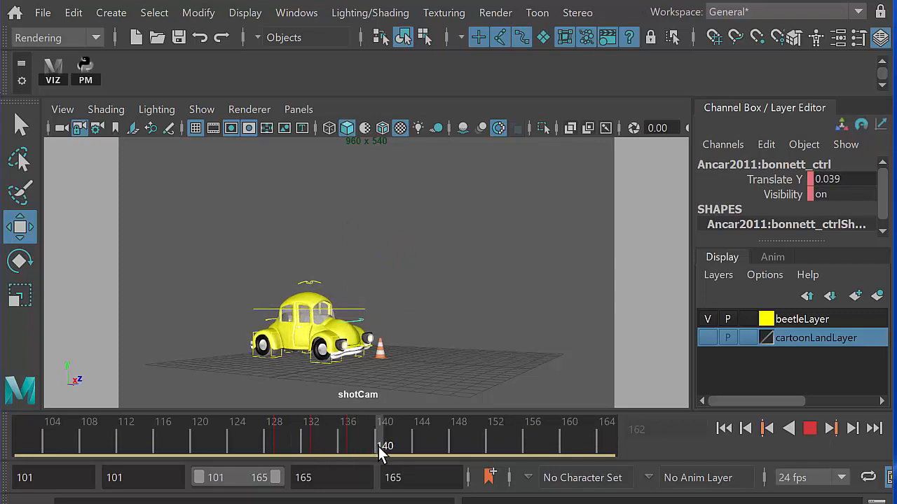
drag(351, 235, 352, 228)
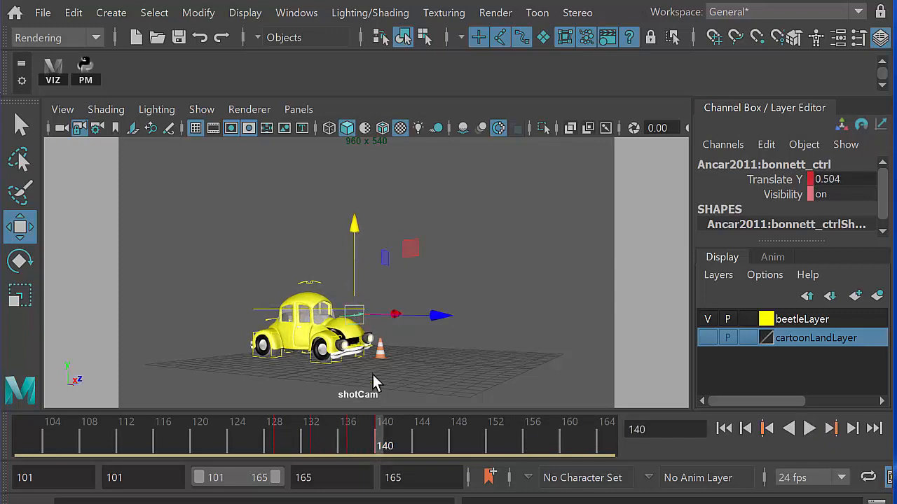
drag(392, 445, 405, 445)
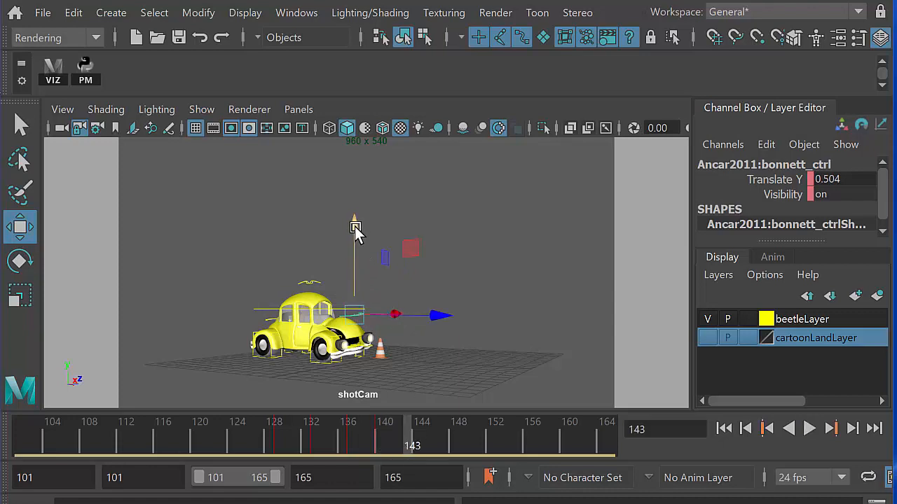
drag(354, 229, 354, 231)
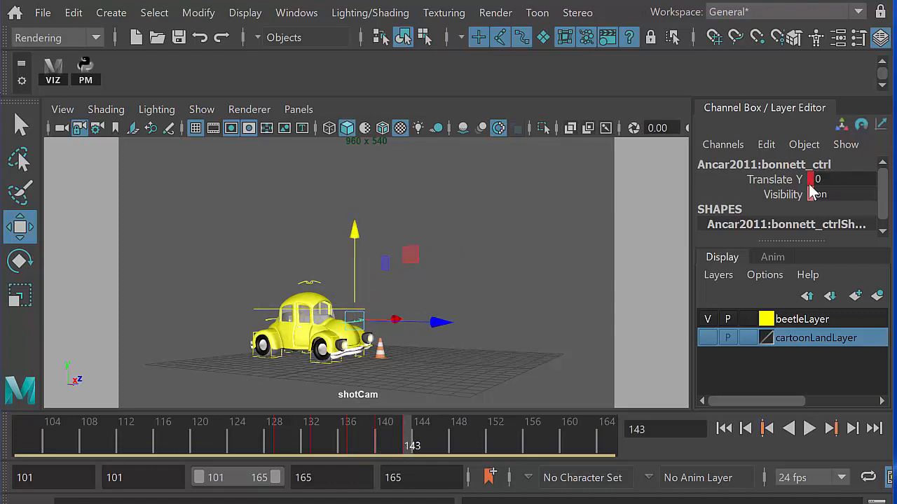
click(809, 430)
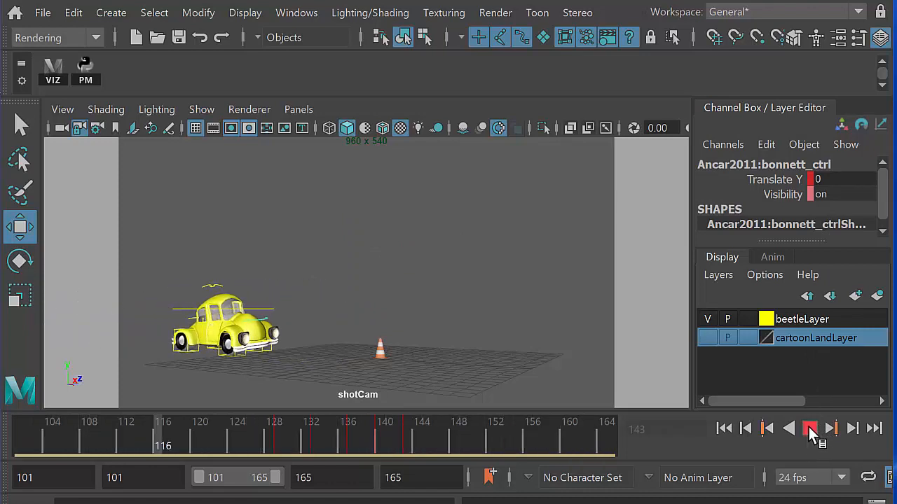
click(810, 430)
key(space)
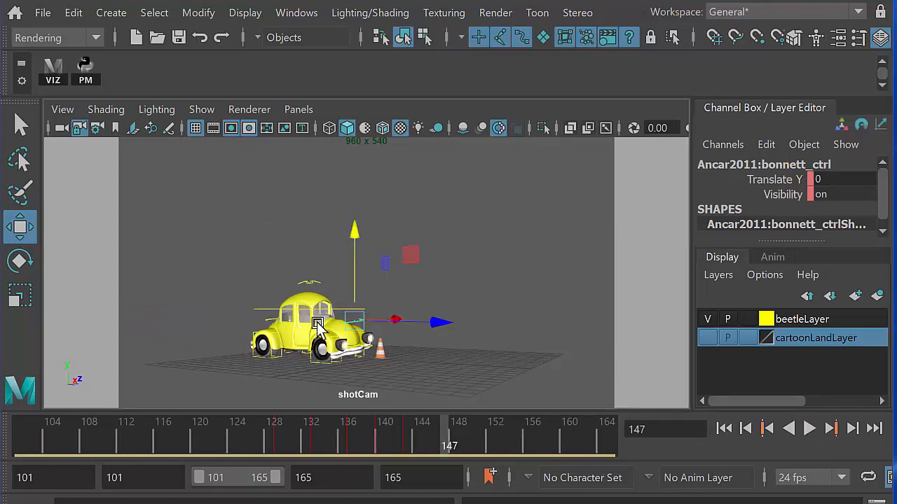
Keyframe boot_ctrl closed, at 0 in Translate Y, at frames 129 and 133
click(270, 313)
drag(283, 238, 265, 233)
key(ctrl+z)
drag(227, 445, 279, 451)
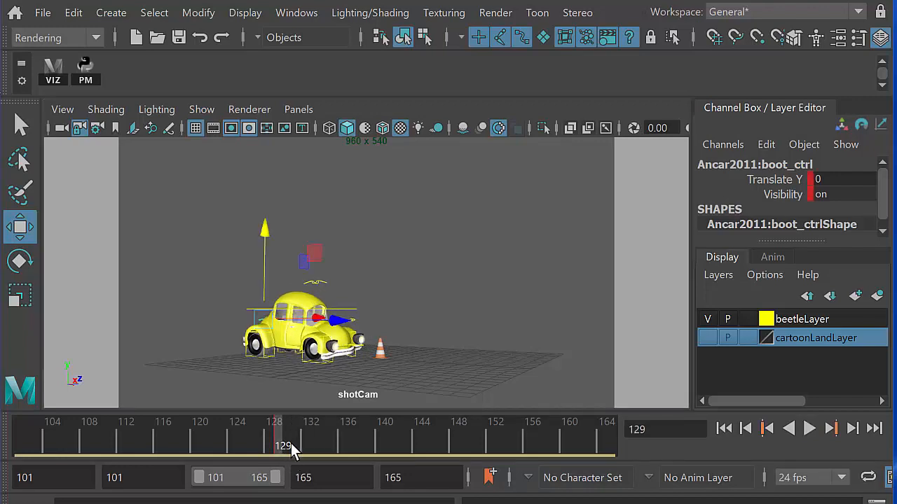
key(alt+v)
key(alt+v)
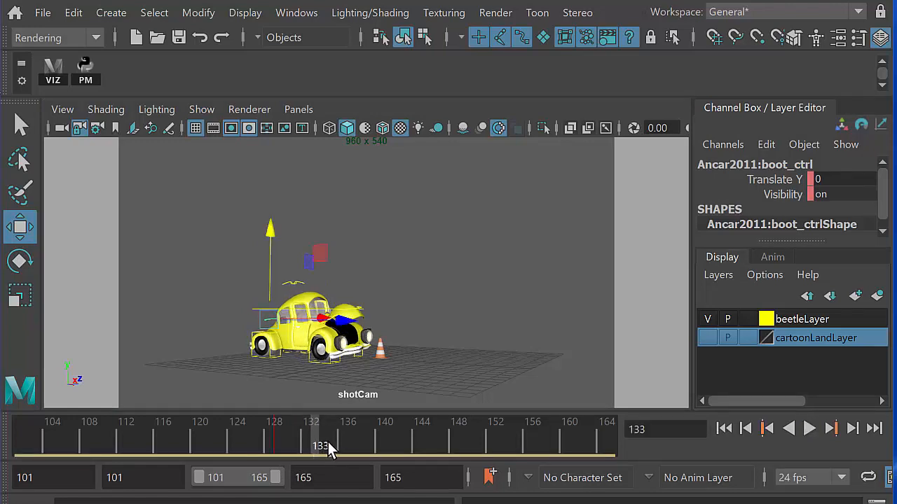
key(alt+v)
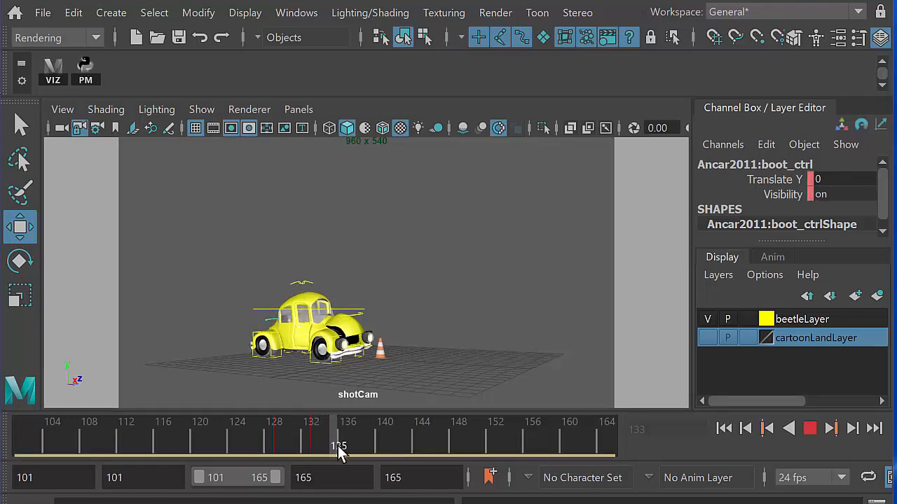
Open the boot by raising boot_ctrl to about 0.864 in Translate Y at frame 137, and lower it almost closed at frame 141
mouse_move(340, 445)
mouse_down()
mouse_move(312, 447)
mouse_move(347, 445)
mouse_up()
drag(270, 248, 278, 258)
key(alt+v)
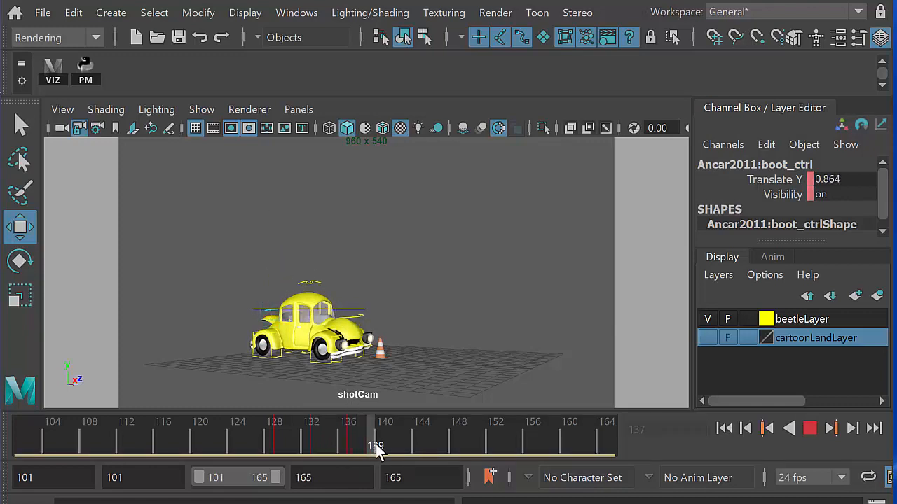
click(384, 446)
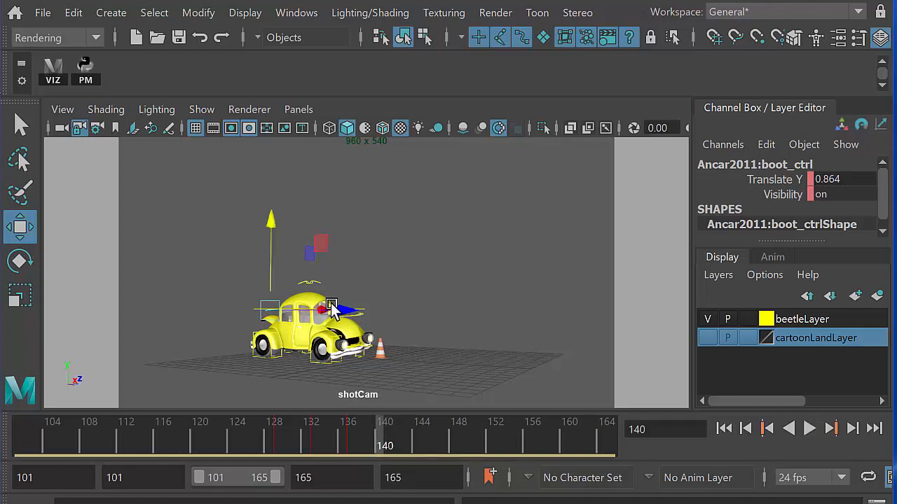
drag(358, 444, 386, 446)
drag(274, 220, 271, 230)
Reopen the boot to about 0.859 in Translate Y at frame 144 and close it at frame 147
drag(395, 447, 414, 437)
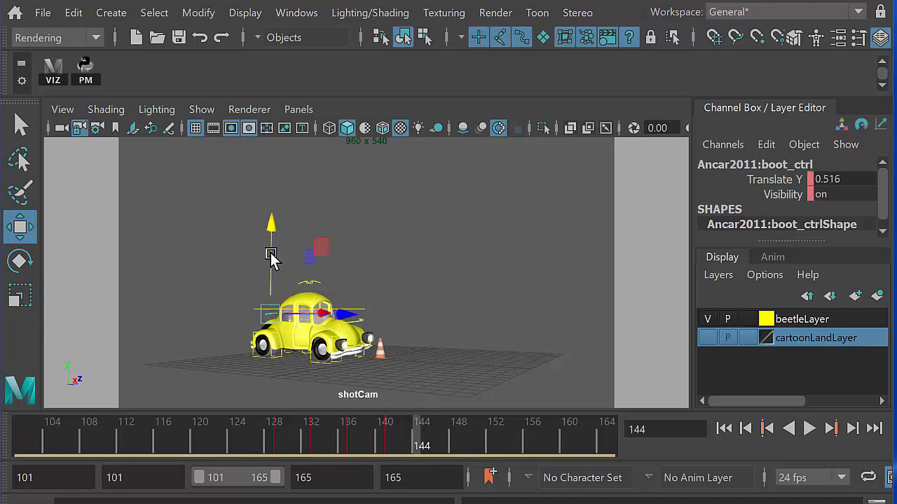
drag(270, 256, 270, 247)
drag(425, 447, 450, 444)
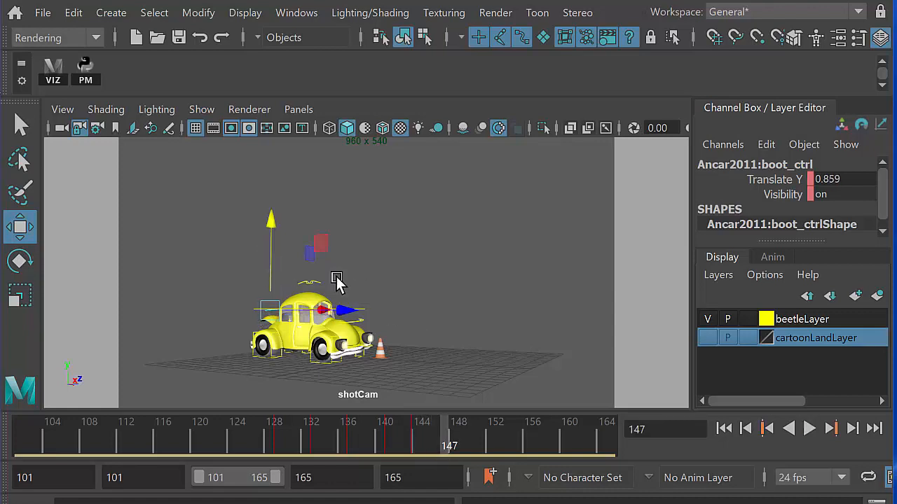
drag(273, 224, 270, 232)
Deselect the boot control and play back the boot's follow-through with the bonnet movement
drag(394, 429, 117, 443)
click(659, 406)
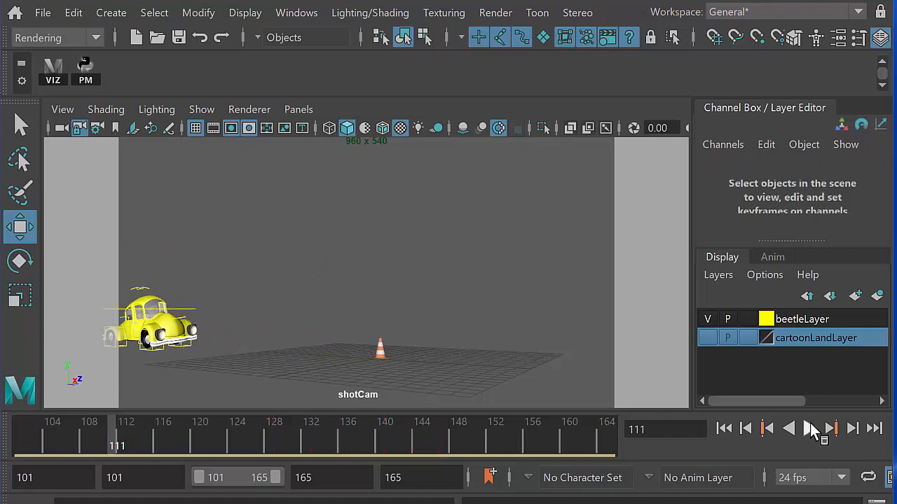
click(810, 428)
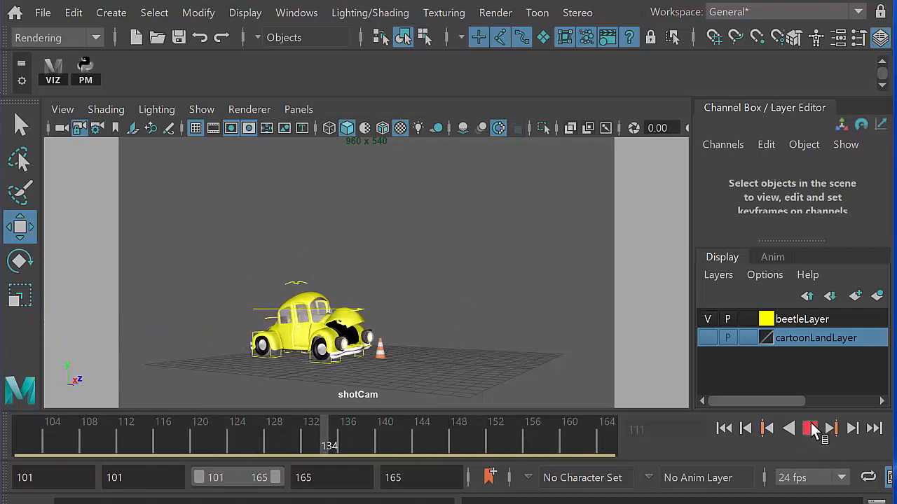
click(308, 440)
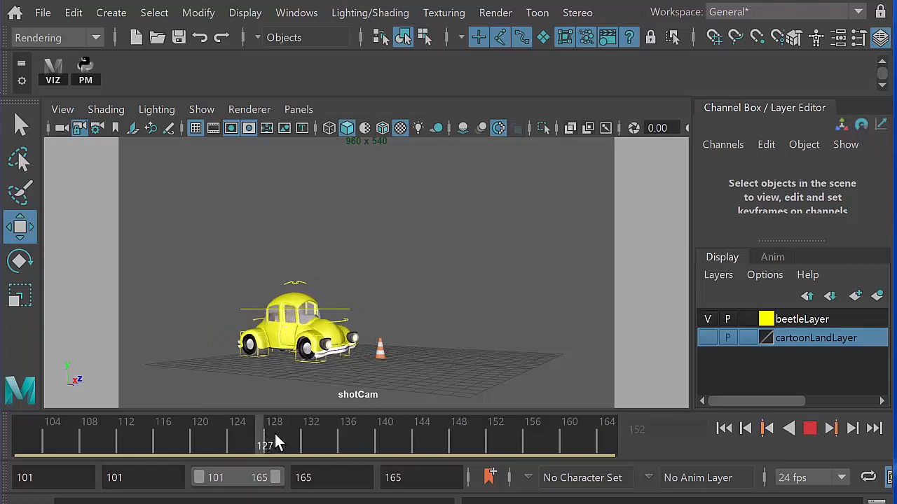
In the Graph Editor, lower boot_ctrl's Translate Y keys to about 0.331 at frame 144 and -0.0195 at frame 141
click(266, 318)
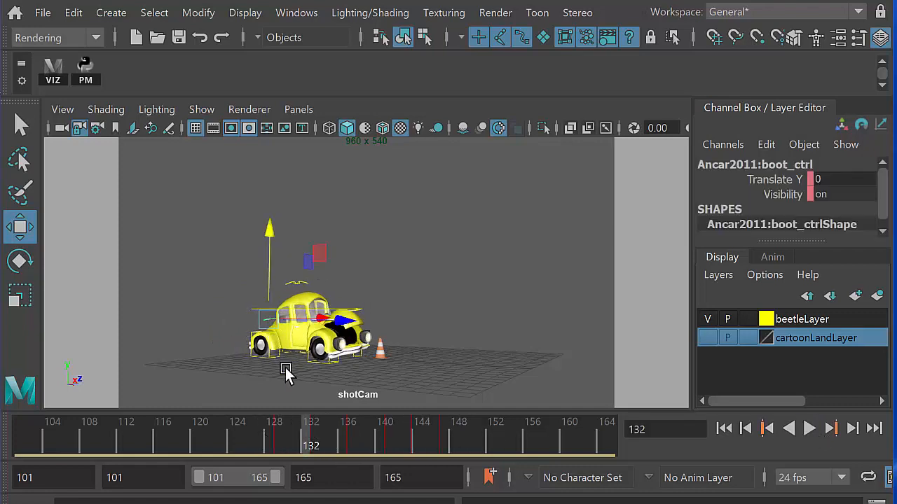
key(alt+v)
key(alt+v)
key(space)
key(space)
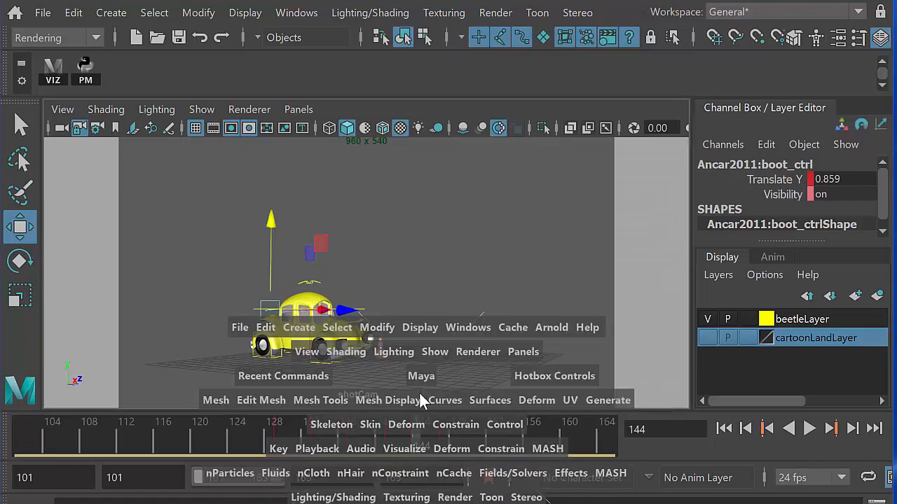
key(space)
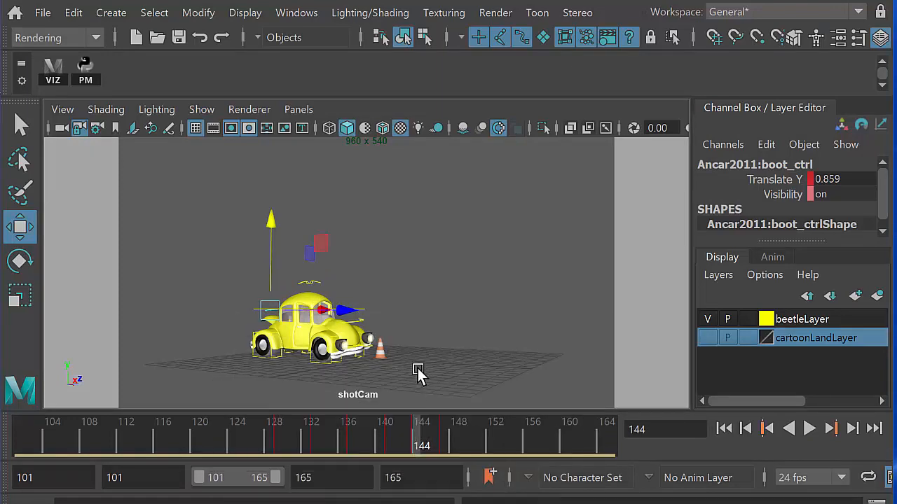
key(space)
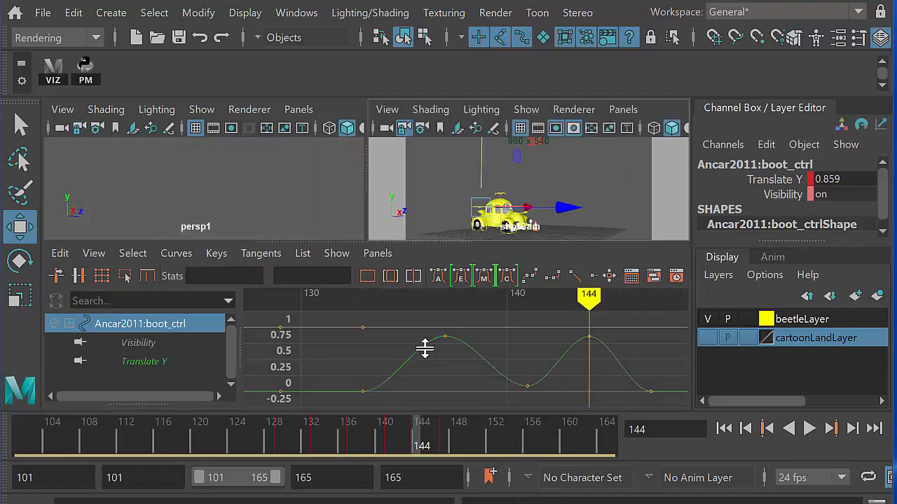
key(space)
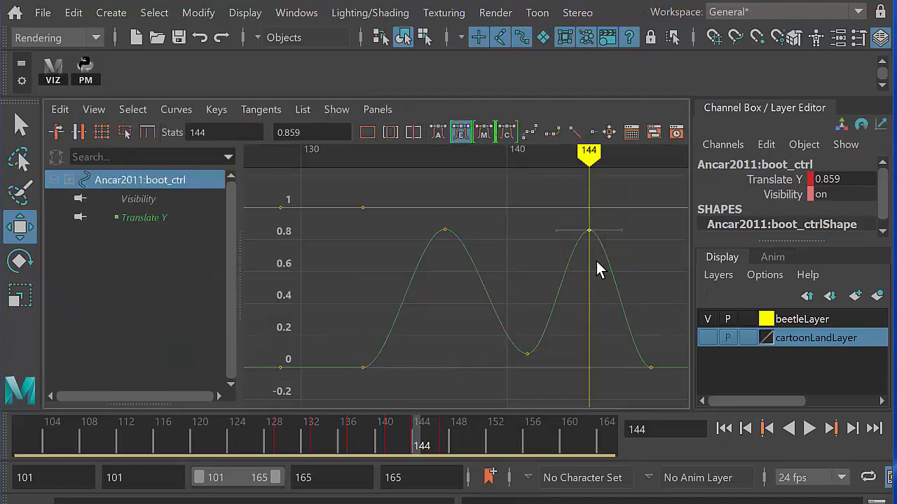
middle_drag(589, 264, 588, 366)
middle_drag(543, 335, 541, 340)
key(space)
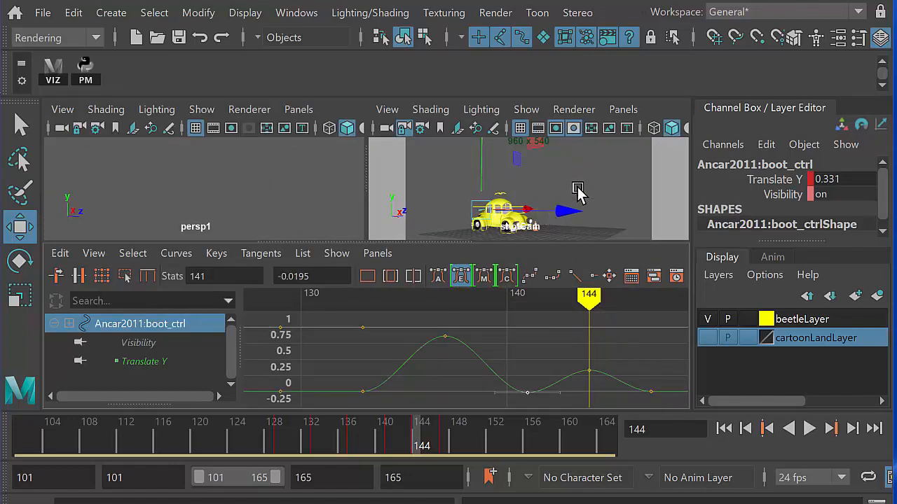
Maximize the shotCam view, show cartoonLandLayer, and play back the animation within the street set
click(574, 194)
key(space)
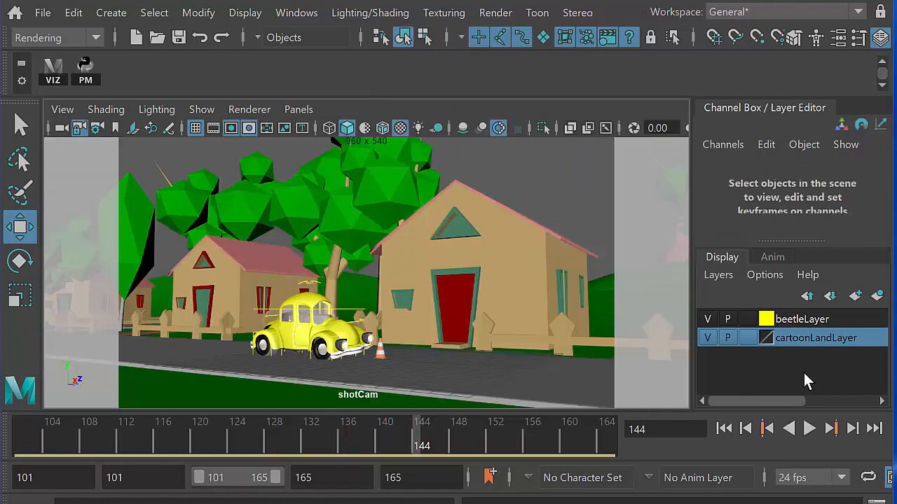
click(810, 429)
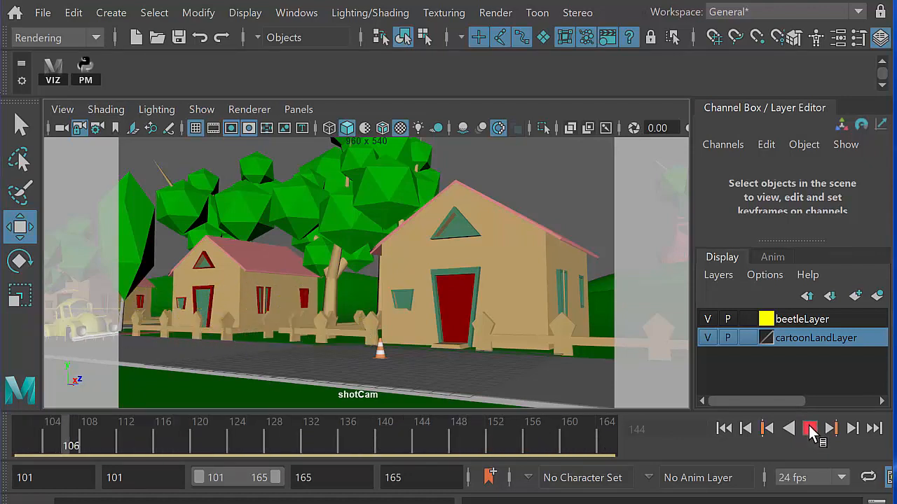
click(810, 430)
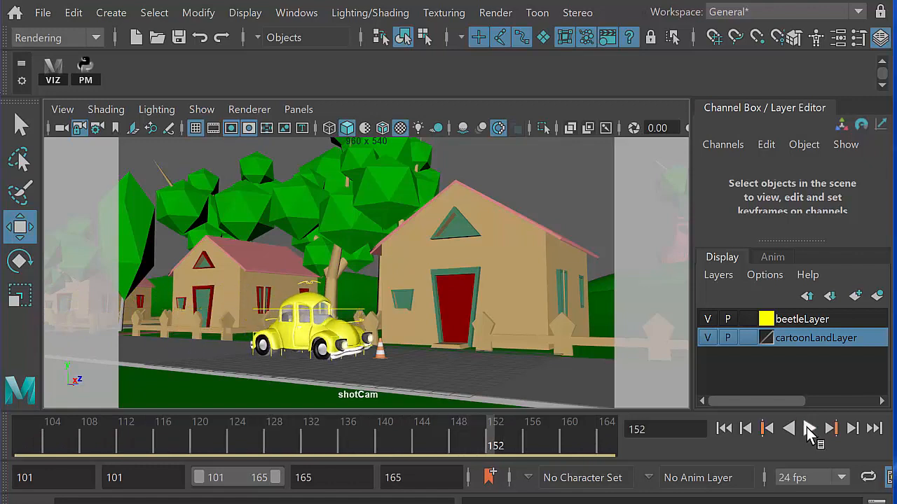
Select and unlock shotCam, and keyframe its starting position at frame 101
drag(246, 452, 19, 444)
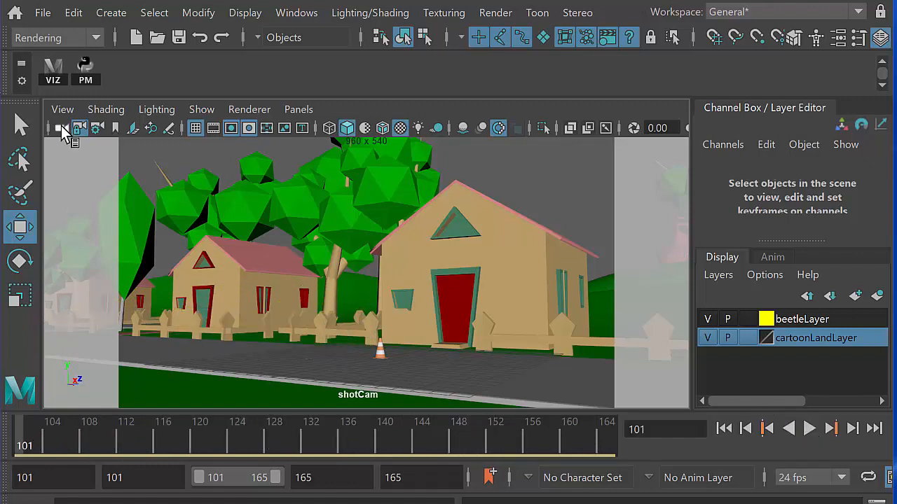
click(62, 130)
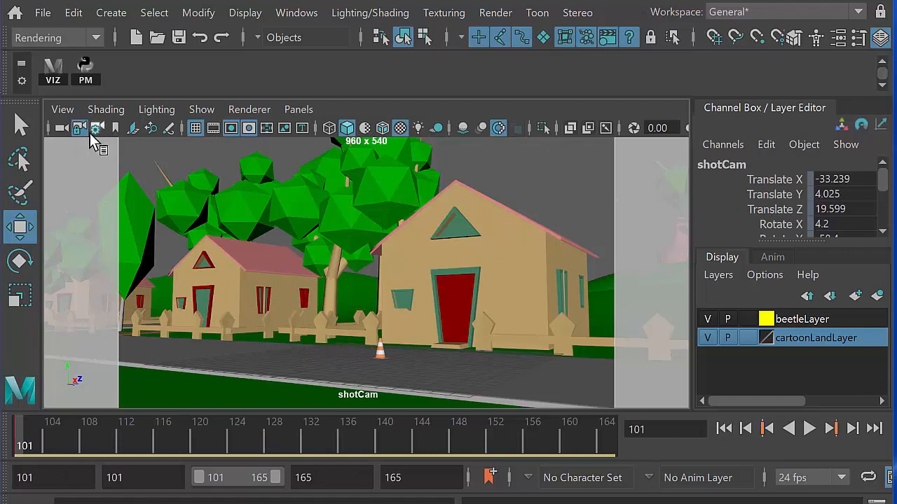
key(s)
drag(103, 452, 22, 445)
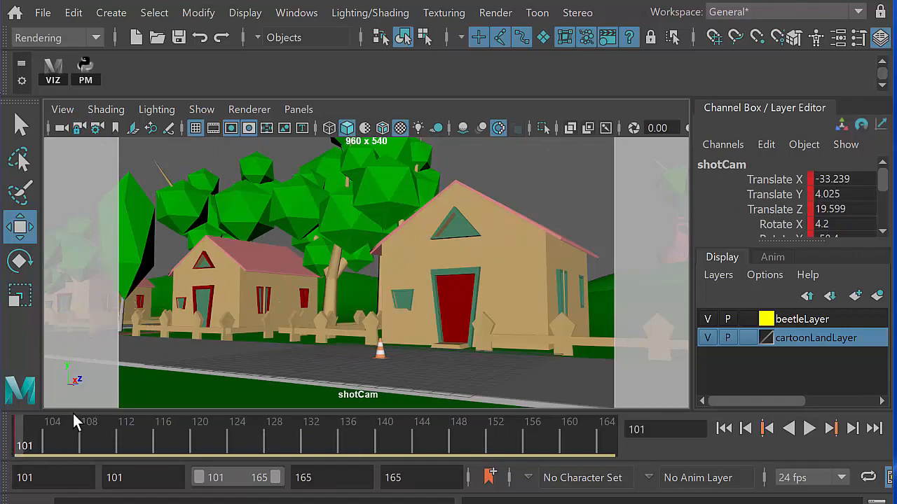
Dolly shotCam closer to the car at frame 165, pan and orbit its framing at frame 101, and play back the camera move
key(alt+v)
alt+right_drag(350, 308, 413, 313)
drag(231, 437, 2, 452)
alt+middle_drag(223, 326, 254, 318)
alt+drag(255, 318, 241, 329)
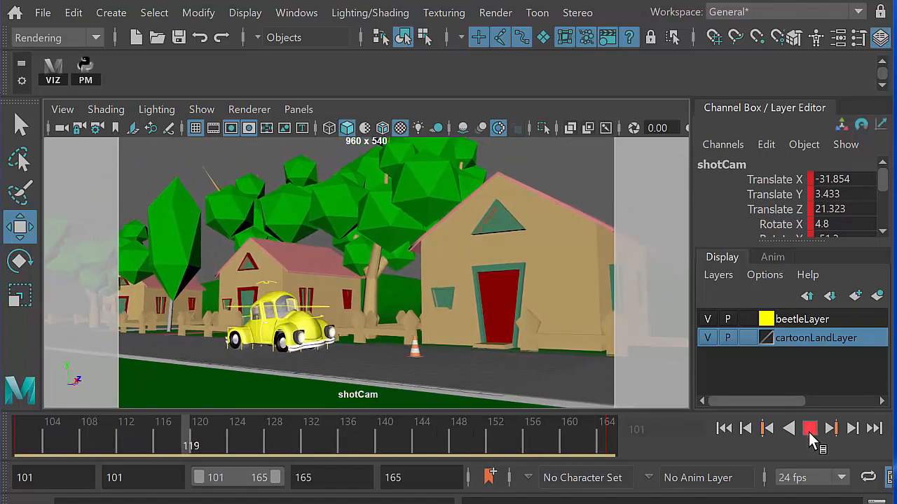
click(809, 429)
Select the traffic cone and move it to -0.512 in Translate Z at frame 125, checking its position at frame 165
drag(569, 446, 613, 436)
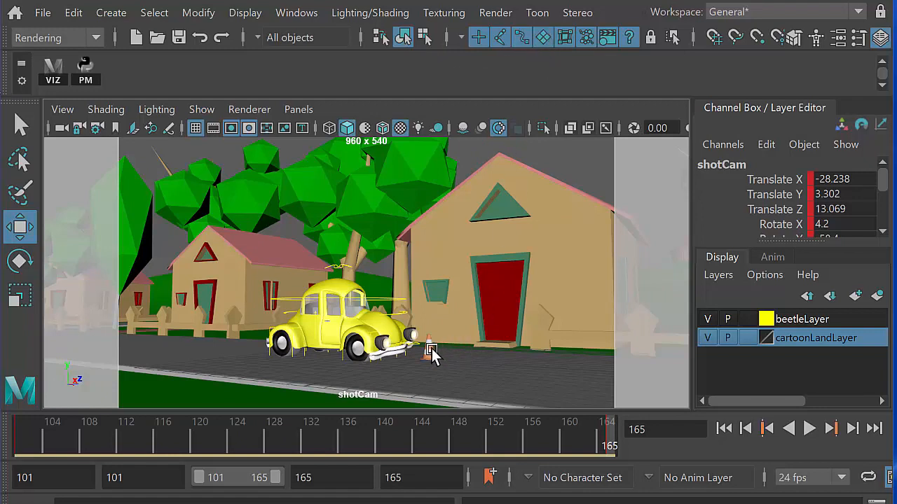
click(430, 348)
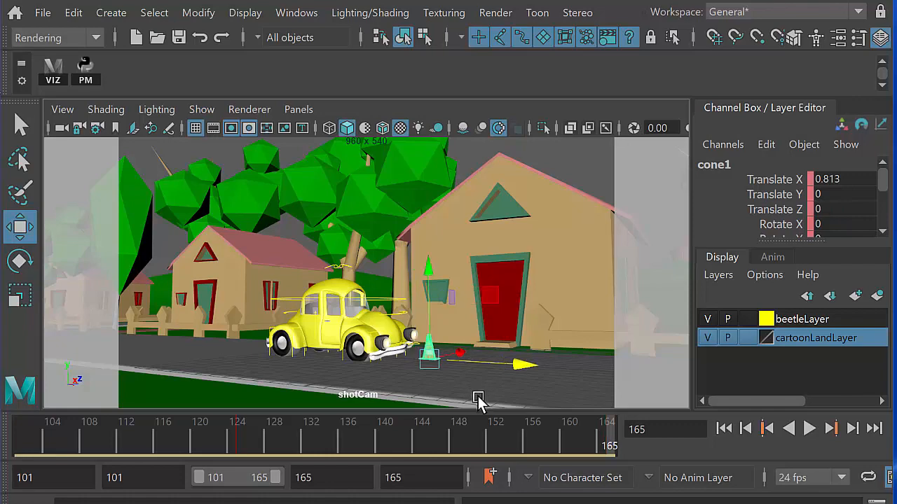
click(243, 443)
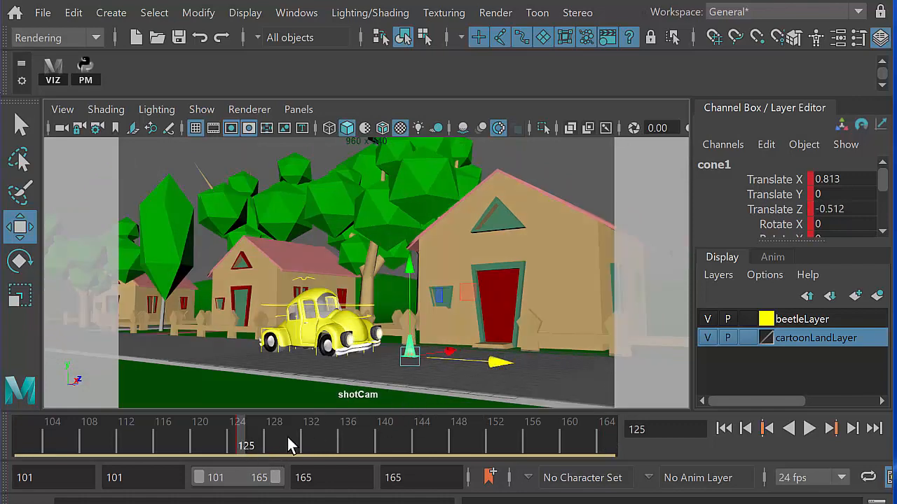
drag(288, 439, 612, 445)
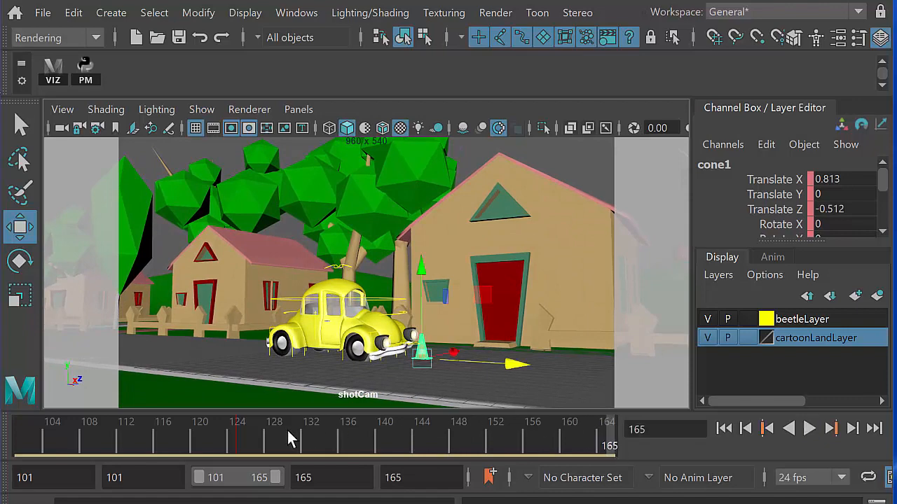
Nudge the traffic cone further along Z toward the car at frame 125, check it at frame 165, and play back the shot
click(243, 444)
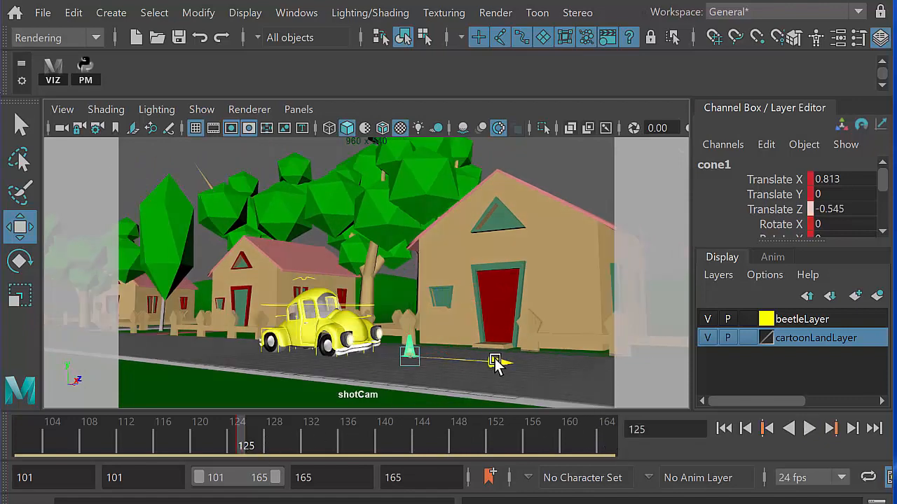
drag(345, 439, 612, 440)
click(573, 159)
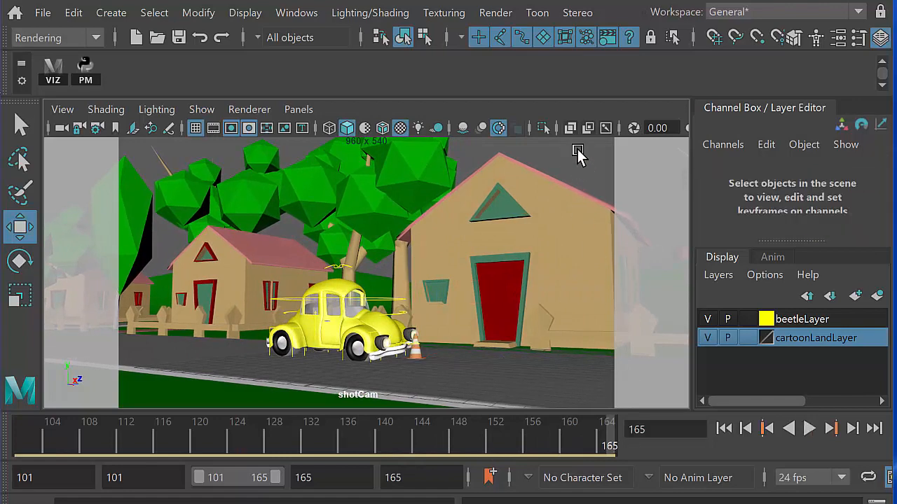
click(807, 430)
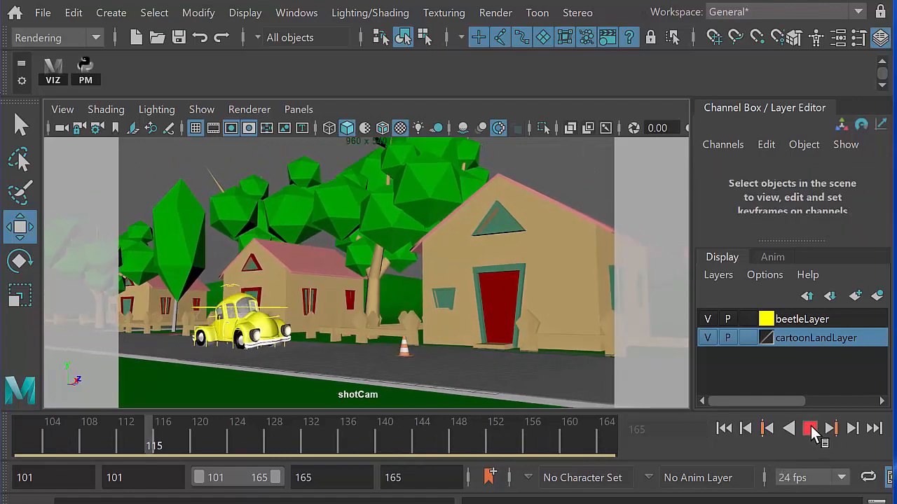